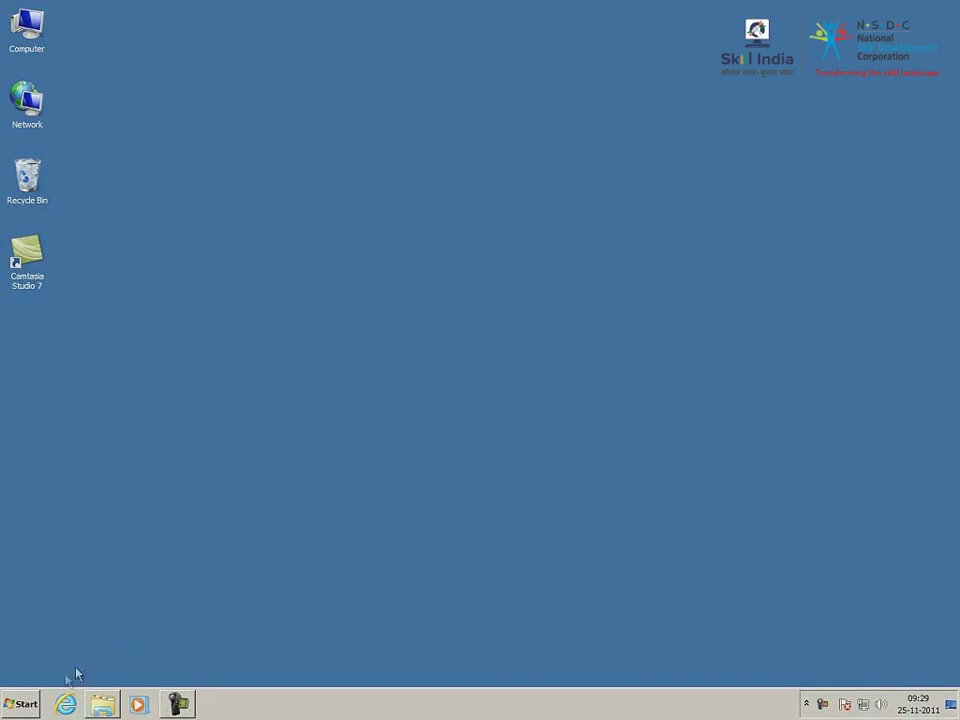
Step: Launch Adobe Photoshop CS3 from the Start menu's Adobe Design Premium CS3 program folder
click(33, 713)
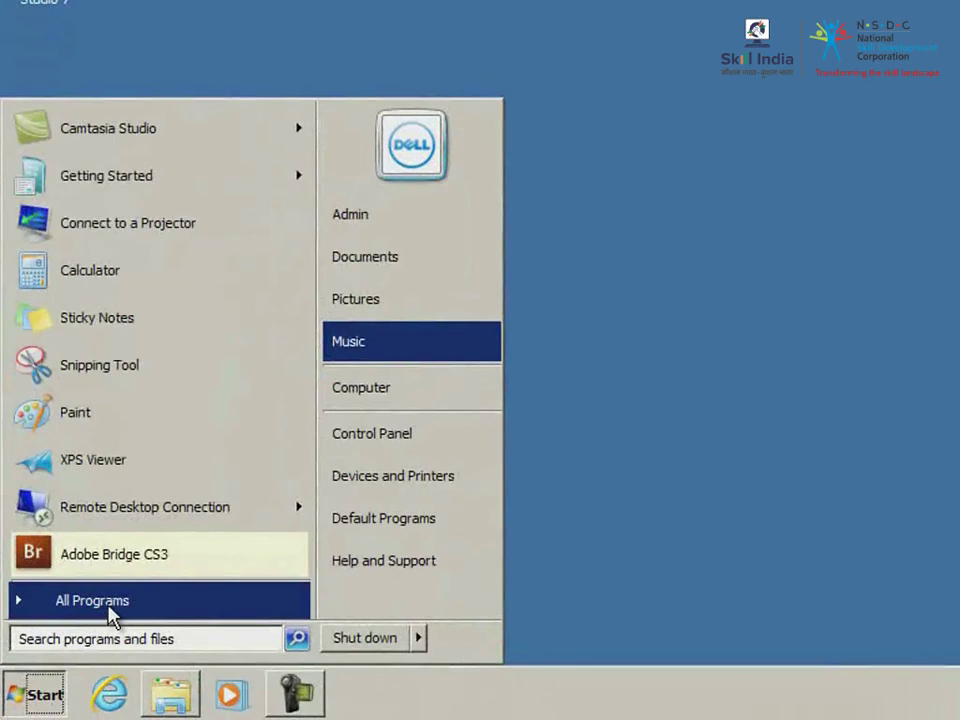
click(106, 604)
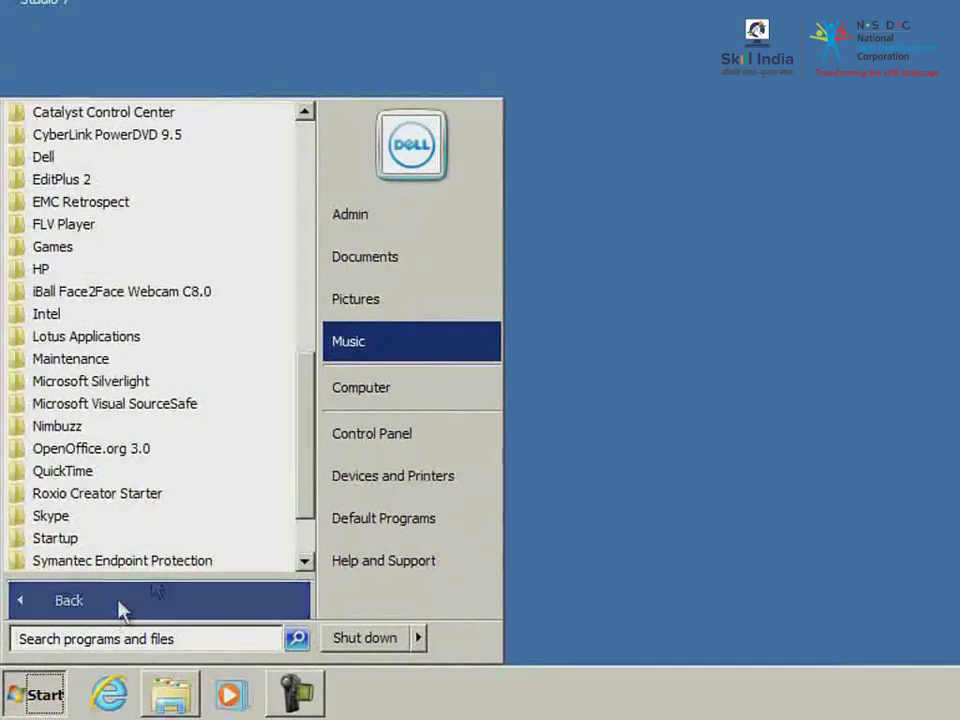
scroll(306, 390, up, 3)
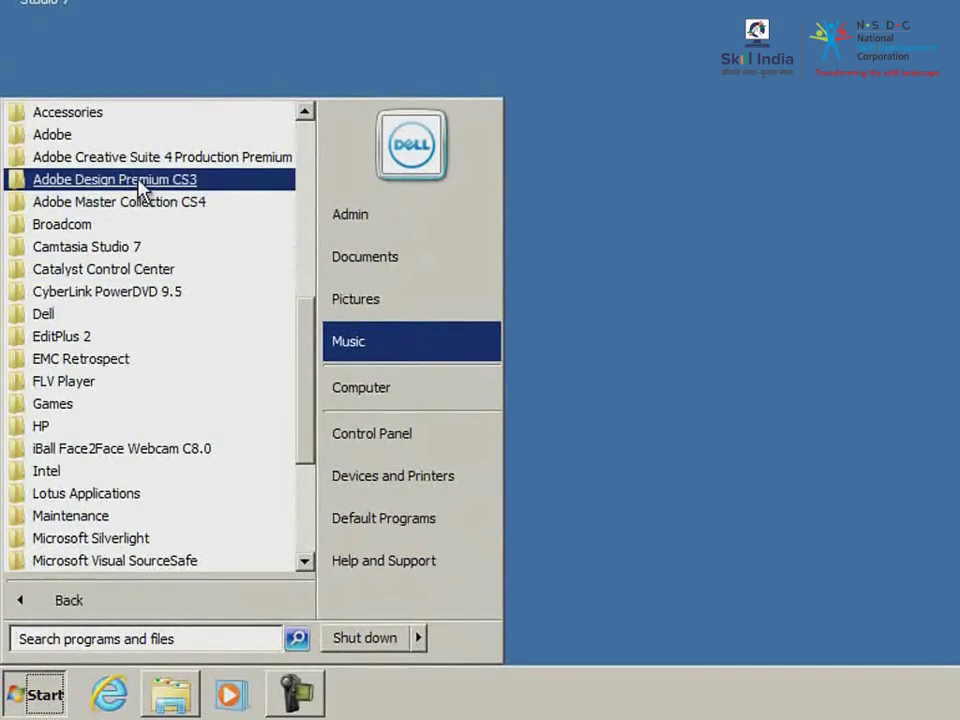
click(140, 186)
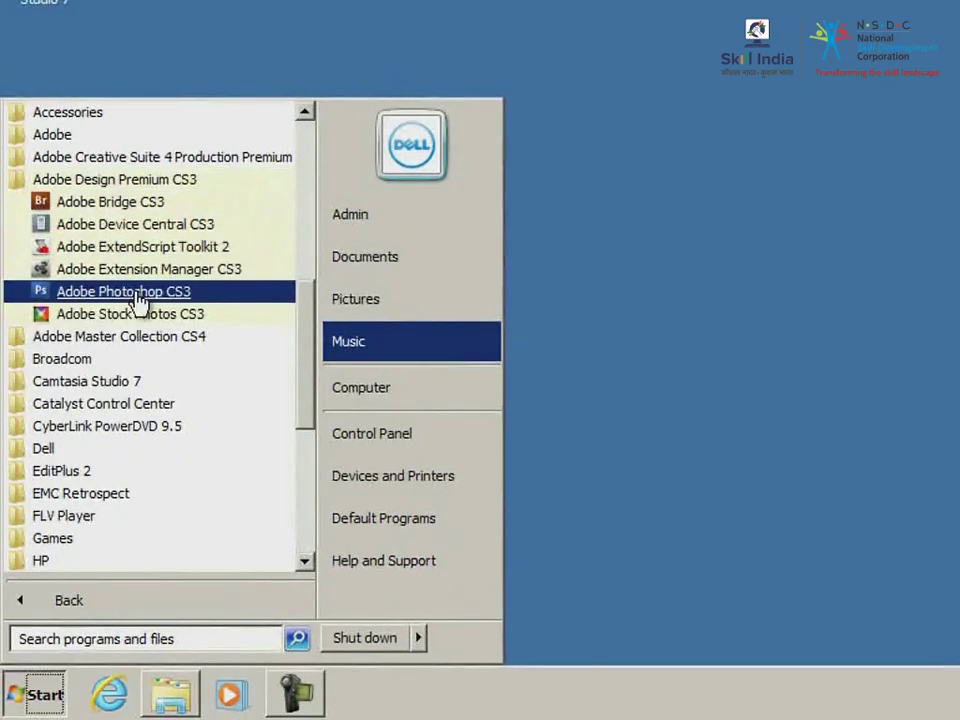
click(137, 295)
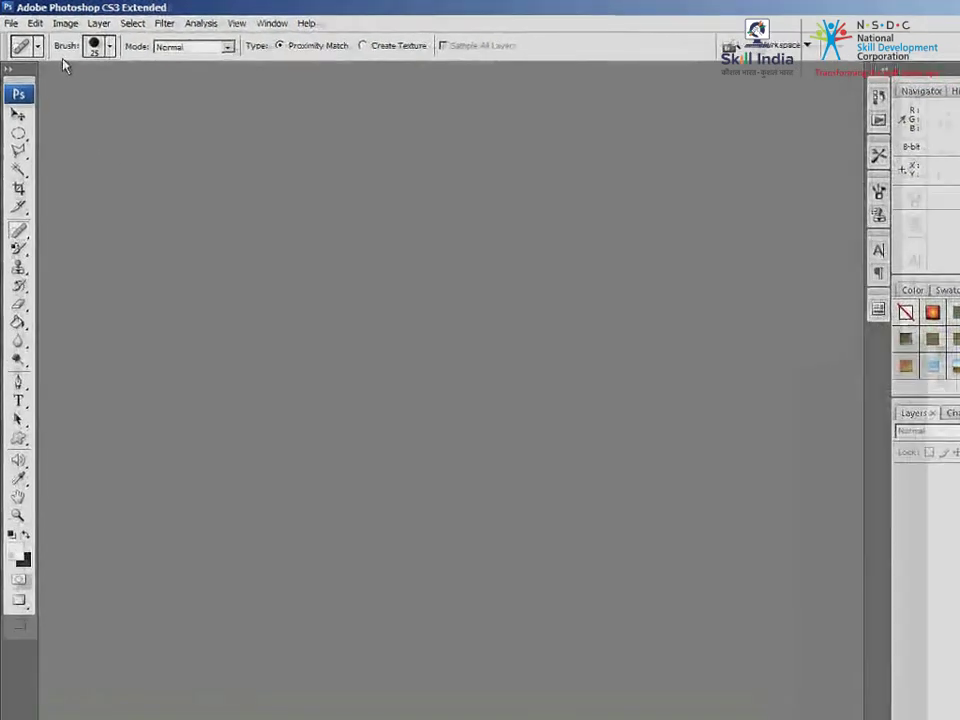
Step: Bring up the New document dialog from the File menu
click(14, 30)
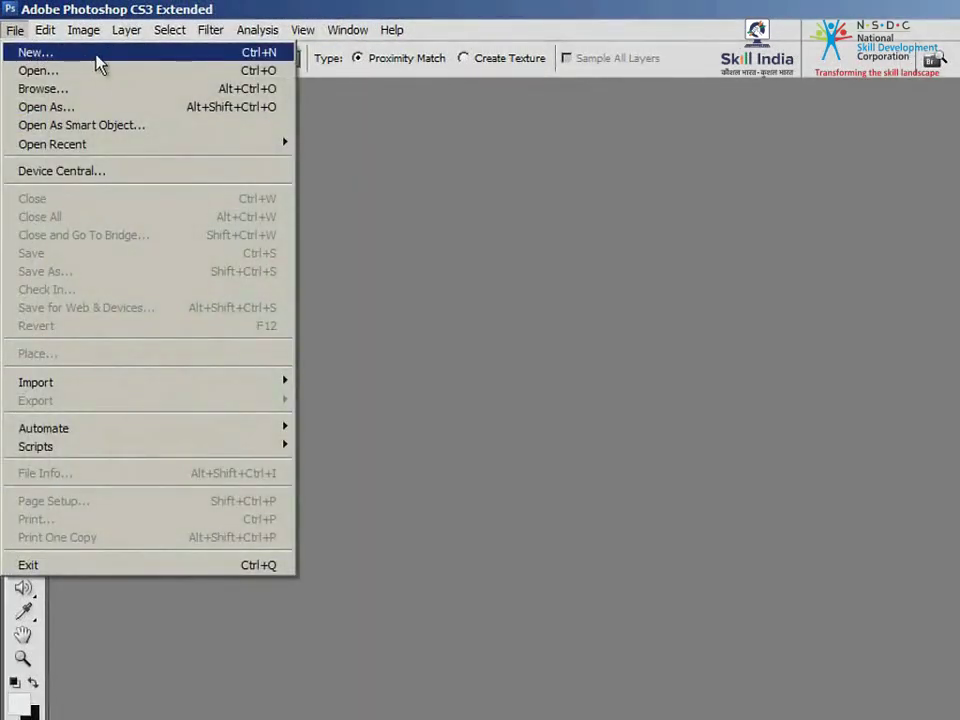
click(66, 50)
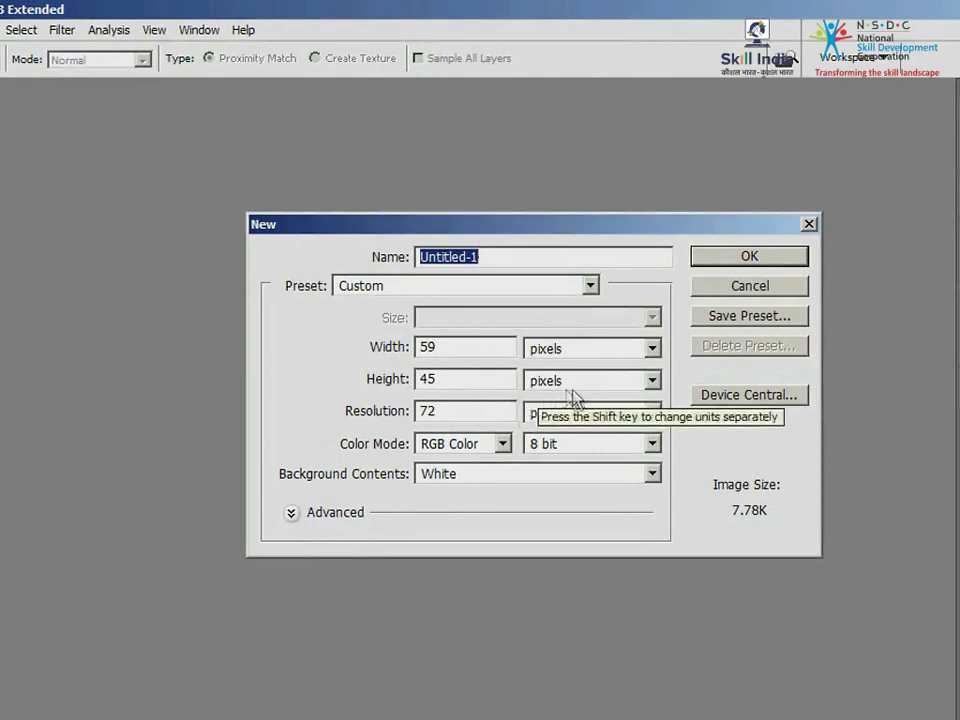
click(652, 348)
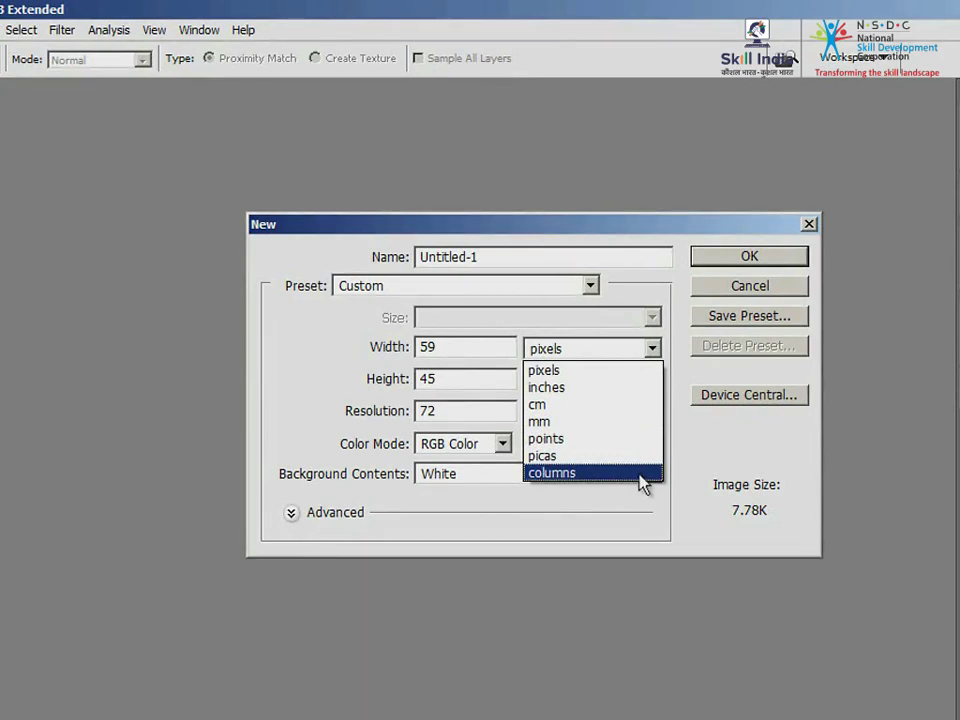
click(650, 371)
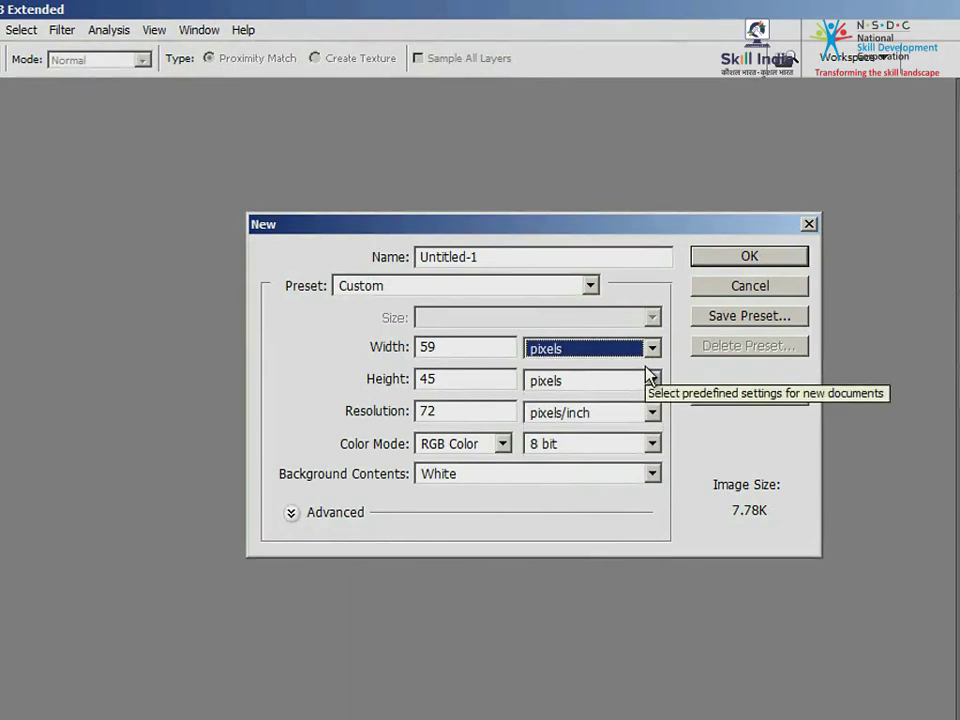
click(653, 378)
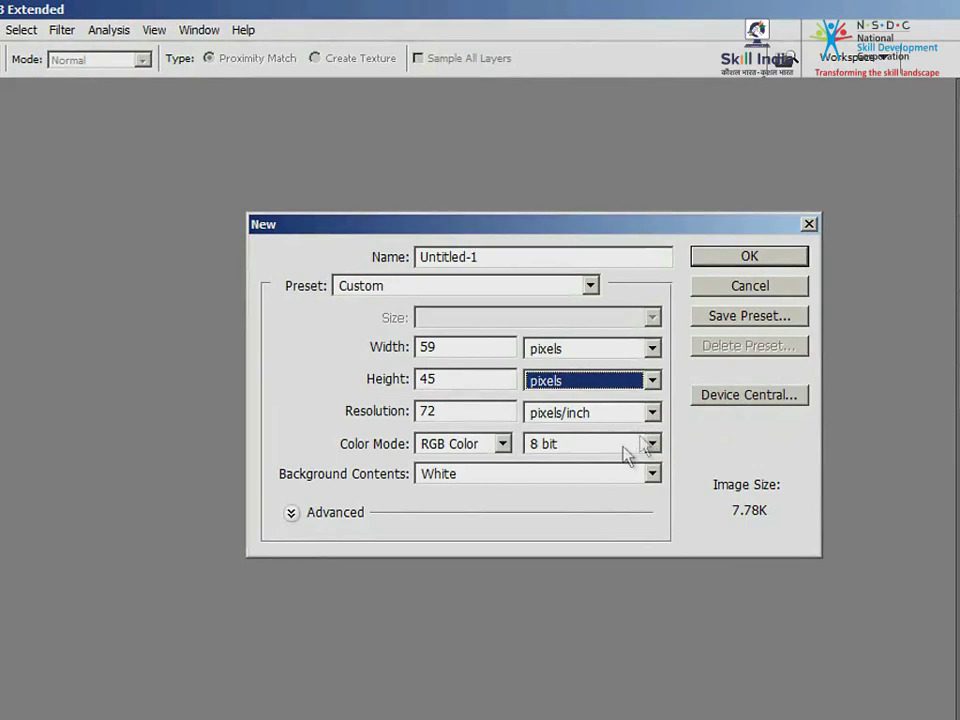
click(505, 444)
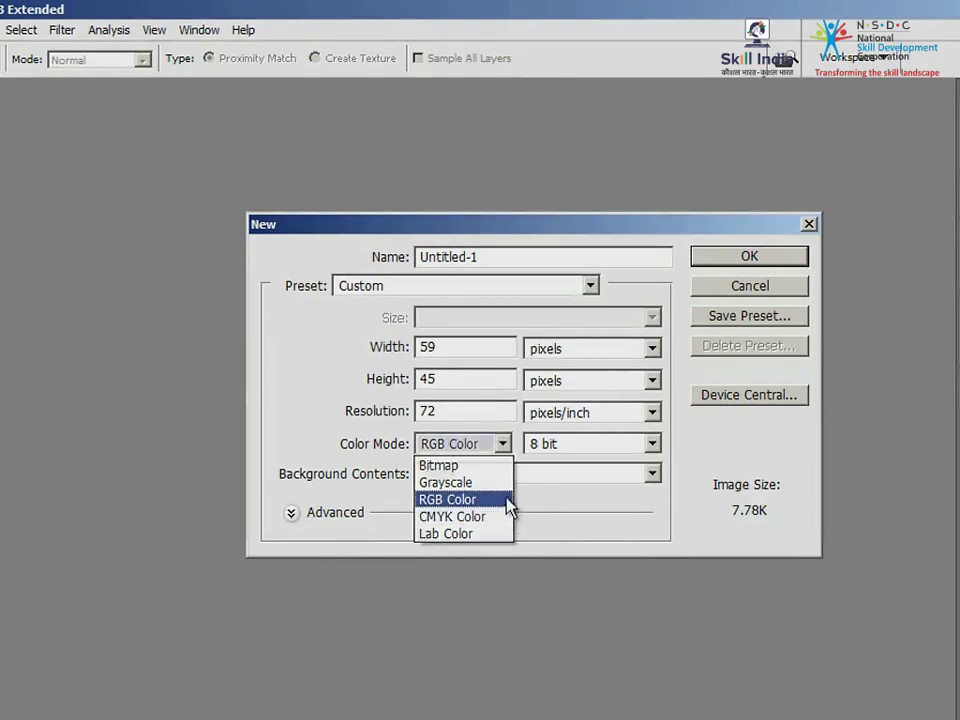
click(506, 499)
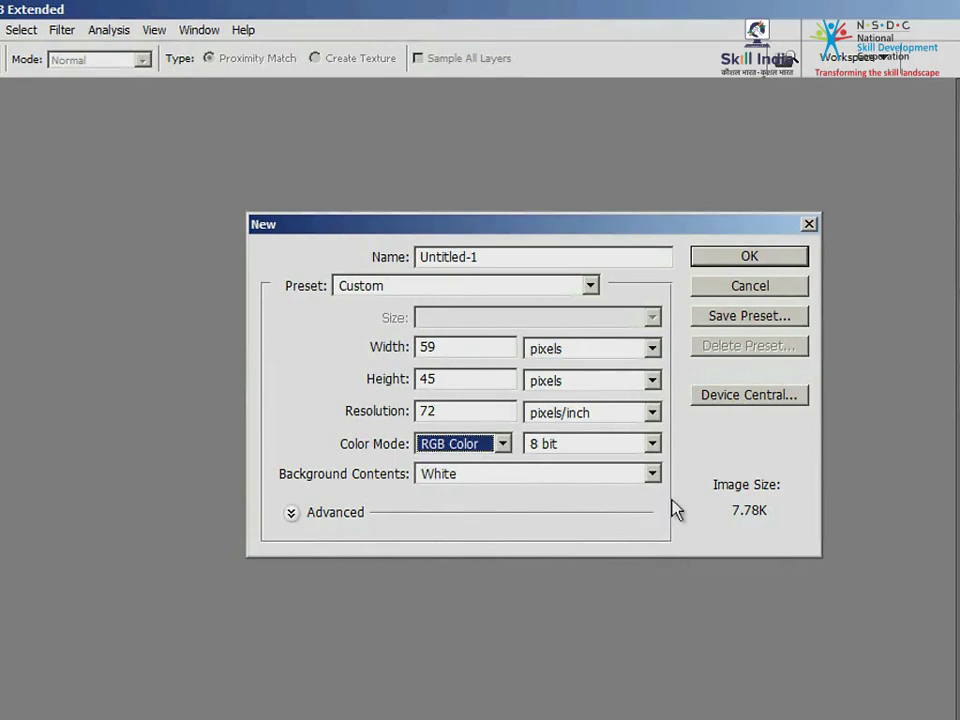
click(653, 445)
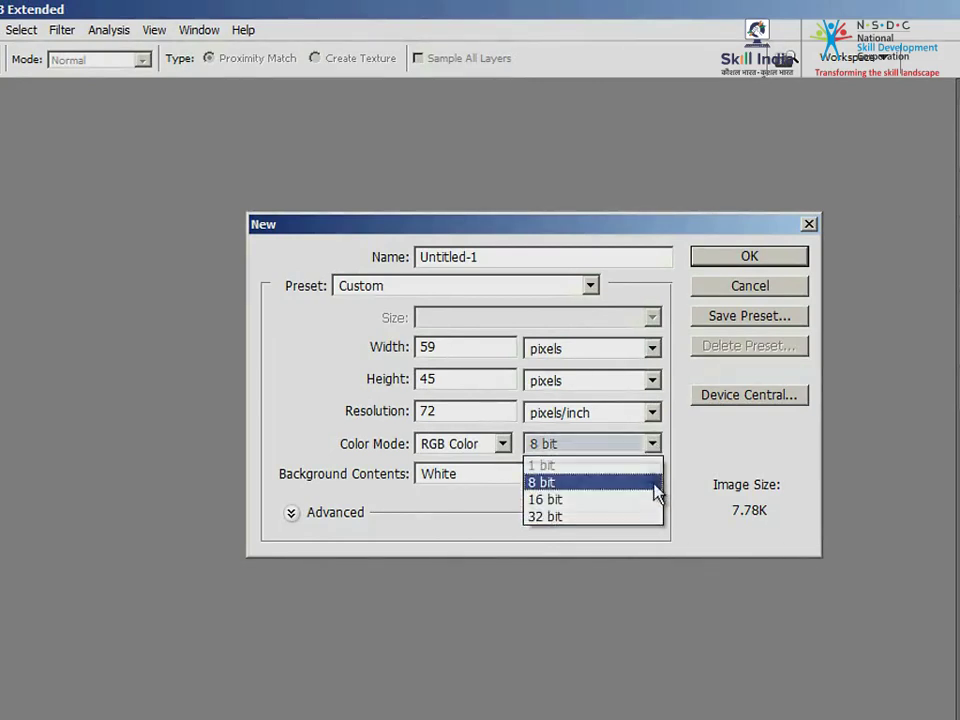
click(656, 486)
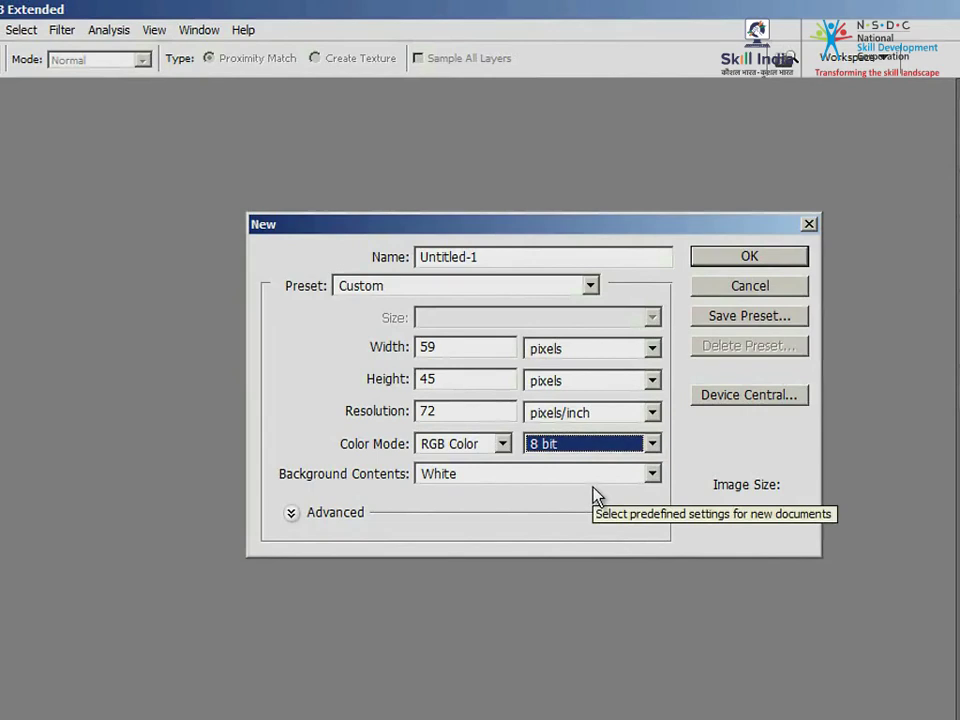
click(652, 474)
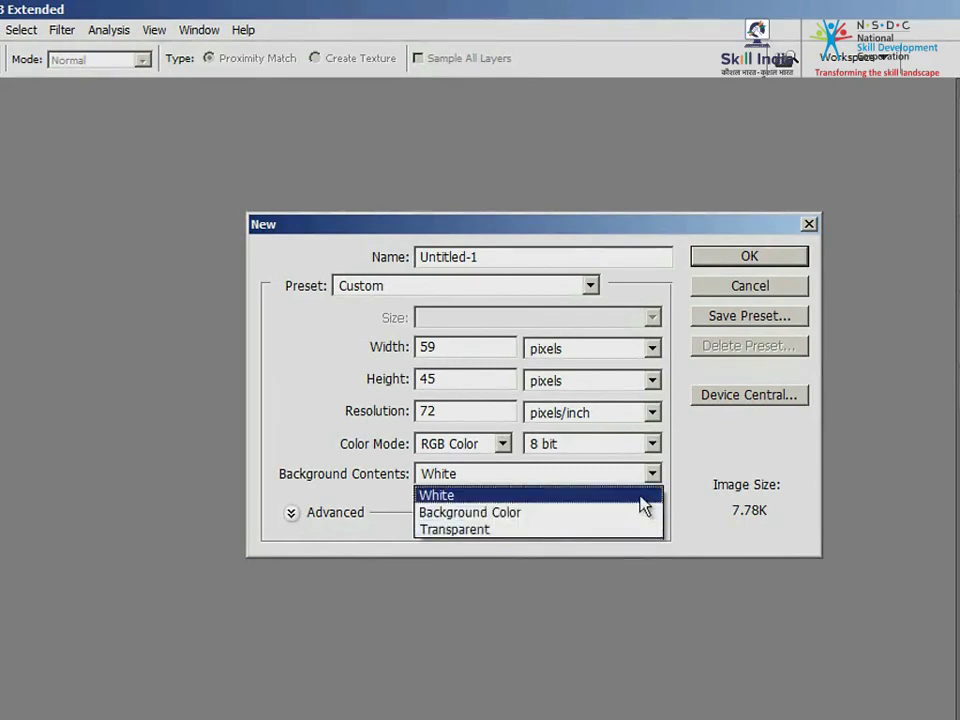
click(643, 505)
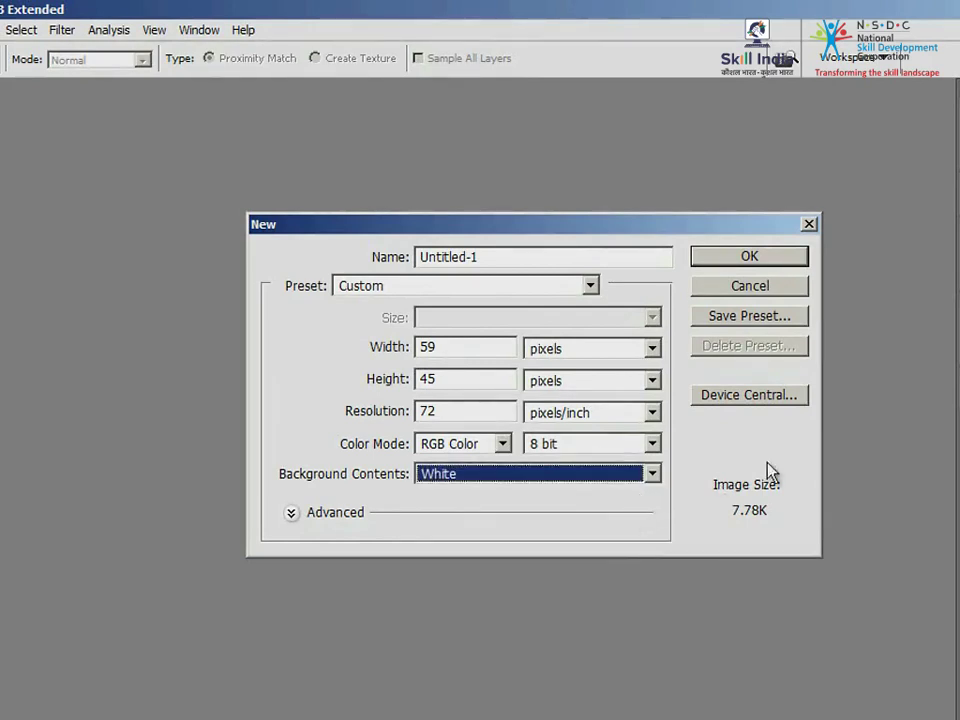
Step: Create the 59 × 45 Untitled-1 document, then close it
click(802, 260)
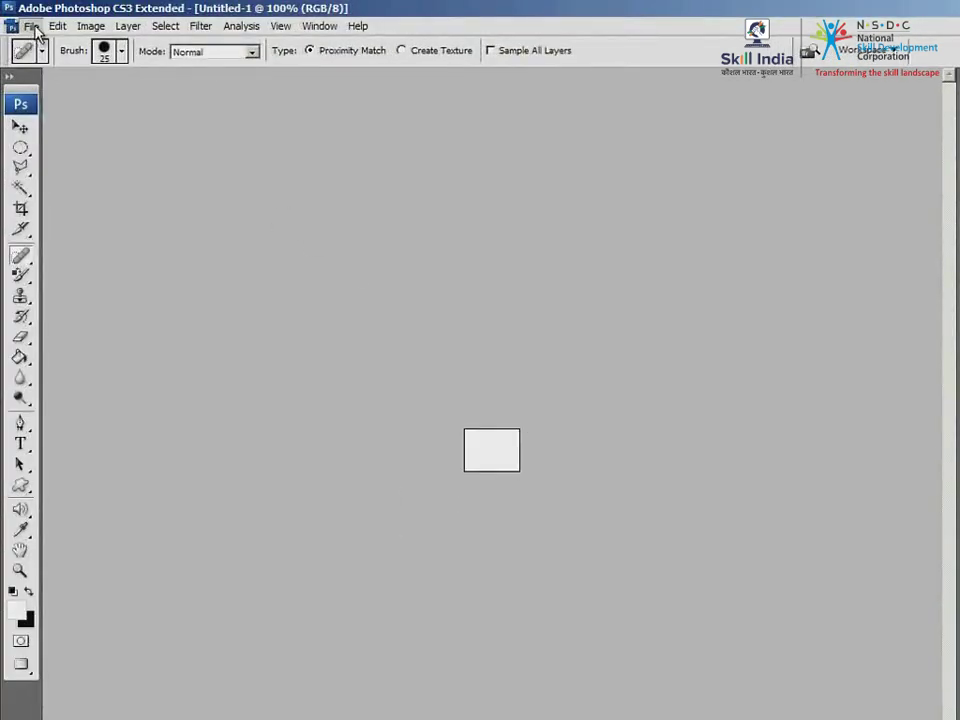
click(31, 25)
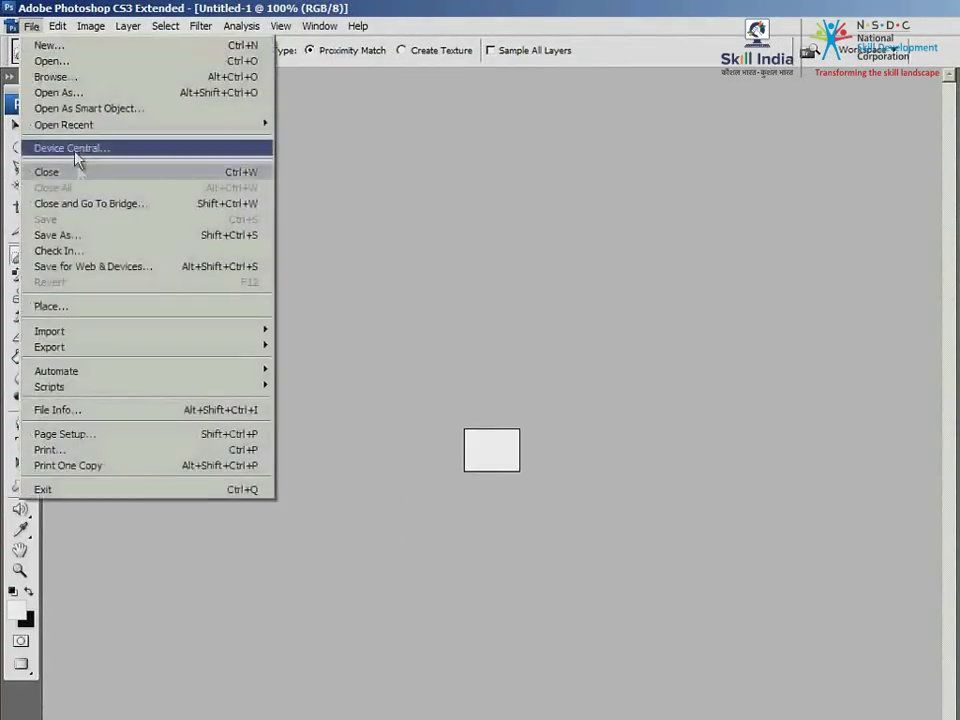
click(199, 173)
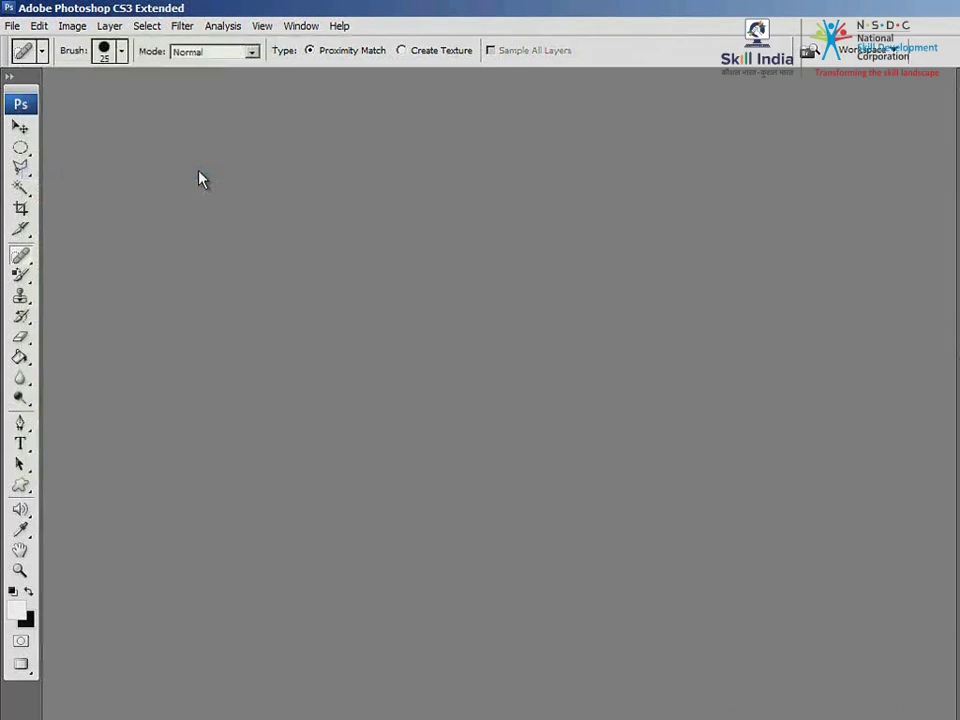
Step: Start another new document and set its size to 640 × 480 pixels
click(14, 26)
click(30, 45)
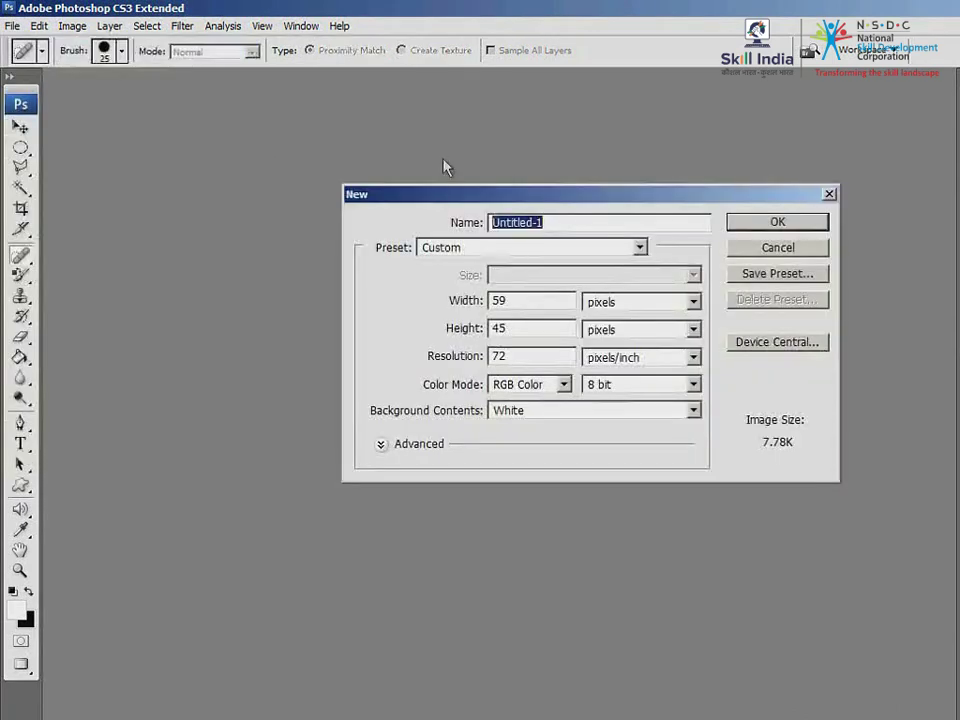
double_click(521, 300)
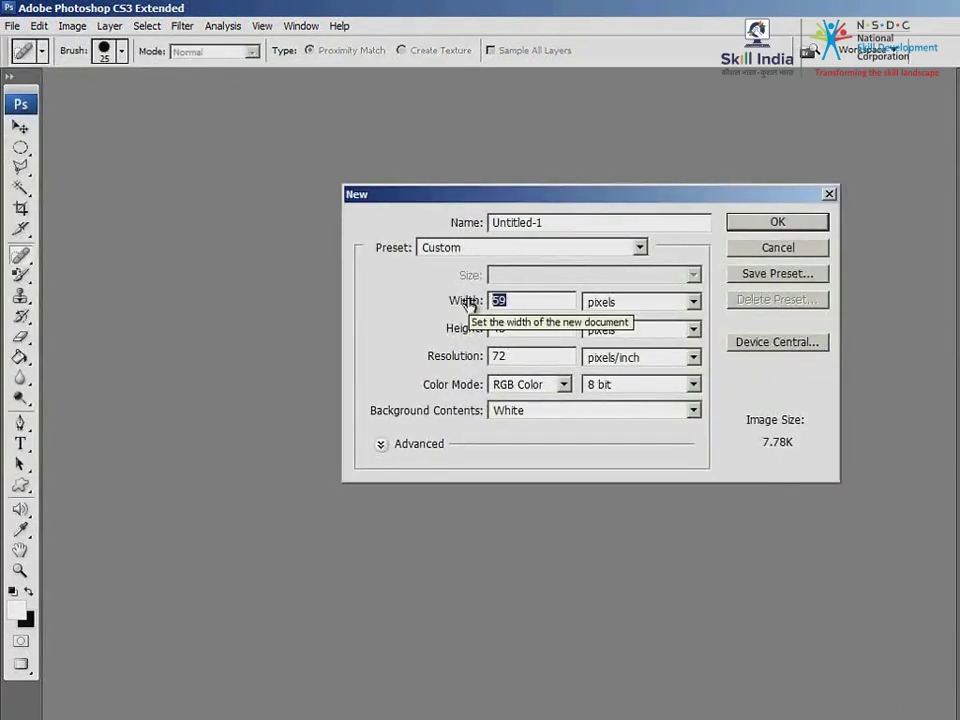
text(640)
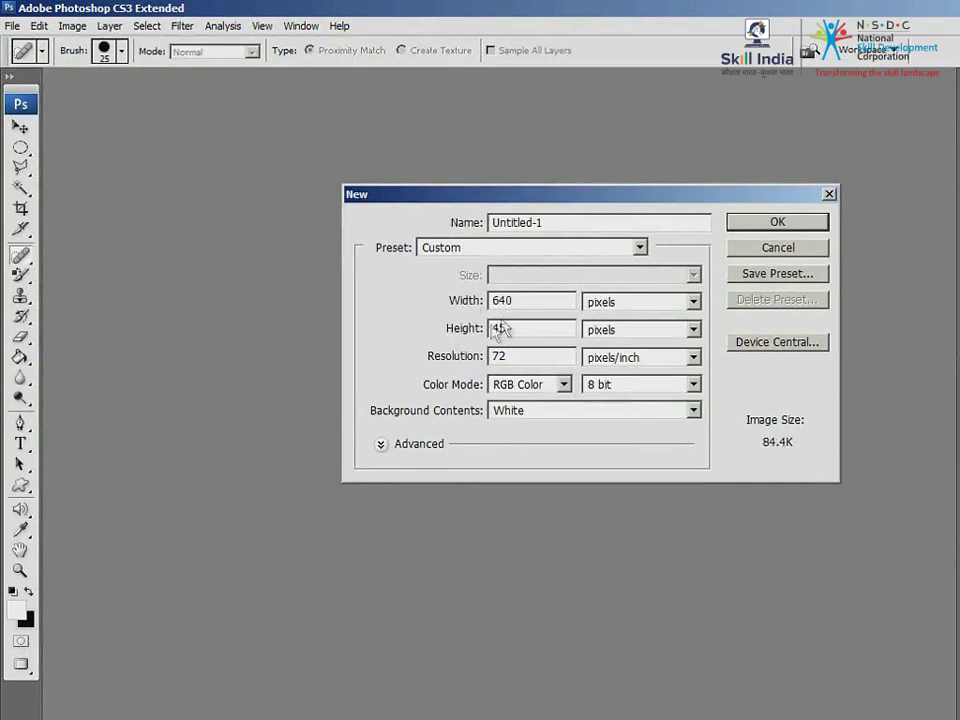
double_click(512, 328)
text(4)
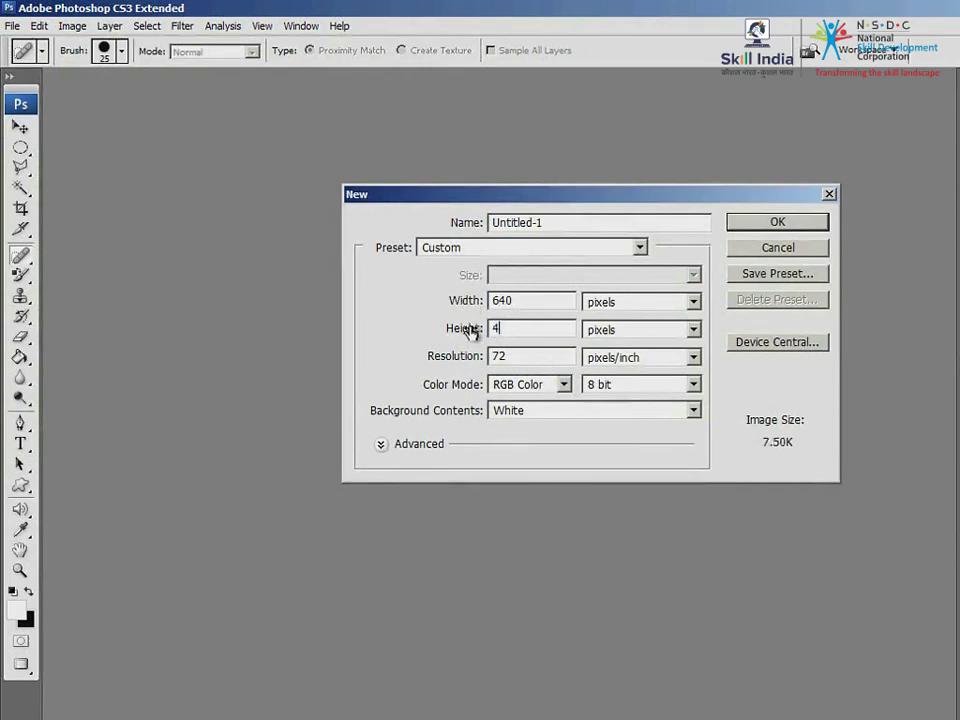
text(80)
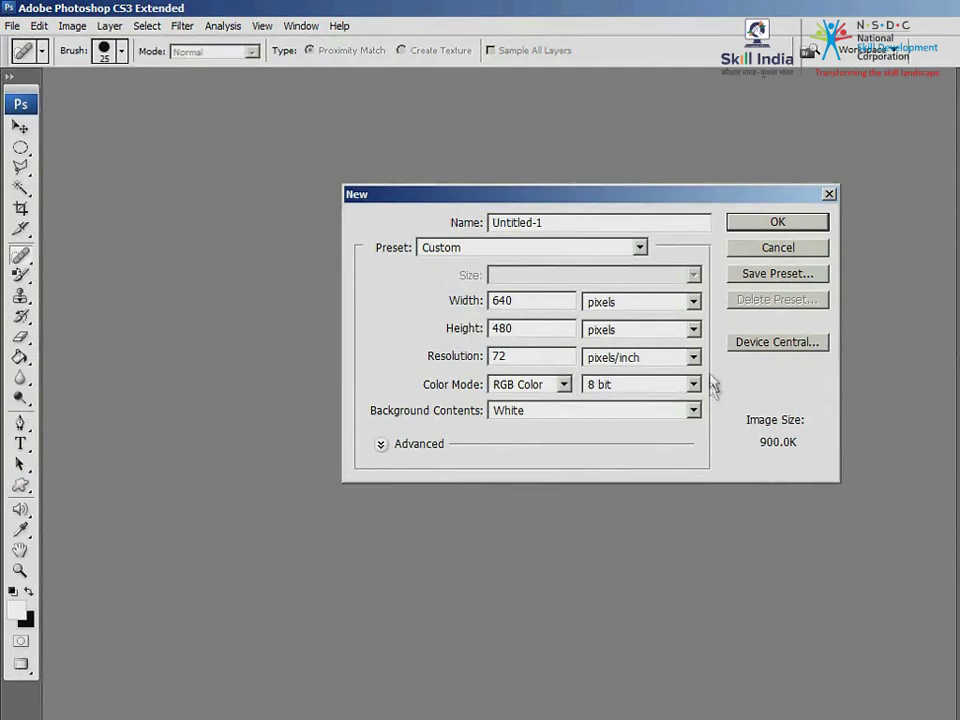
Step: Create the blank white 640 × 480 pixel Untitled-1 canvas
click(822, 225)
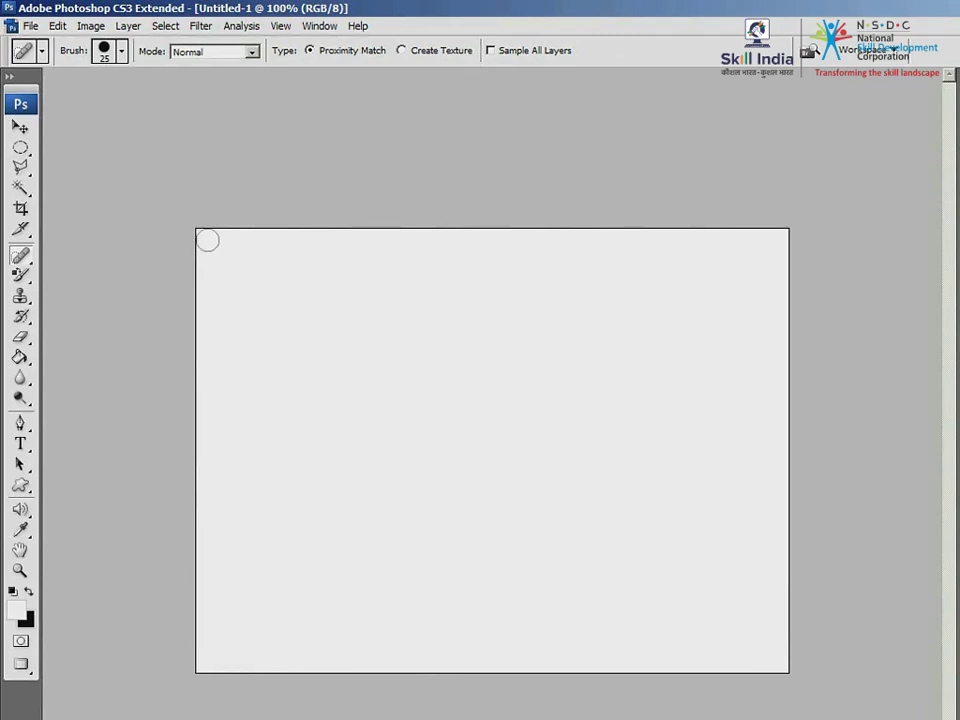
click(32, 26)
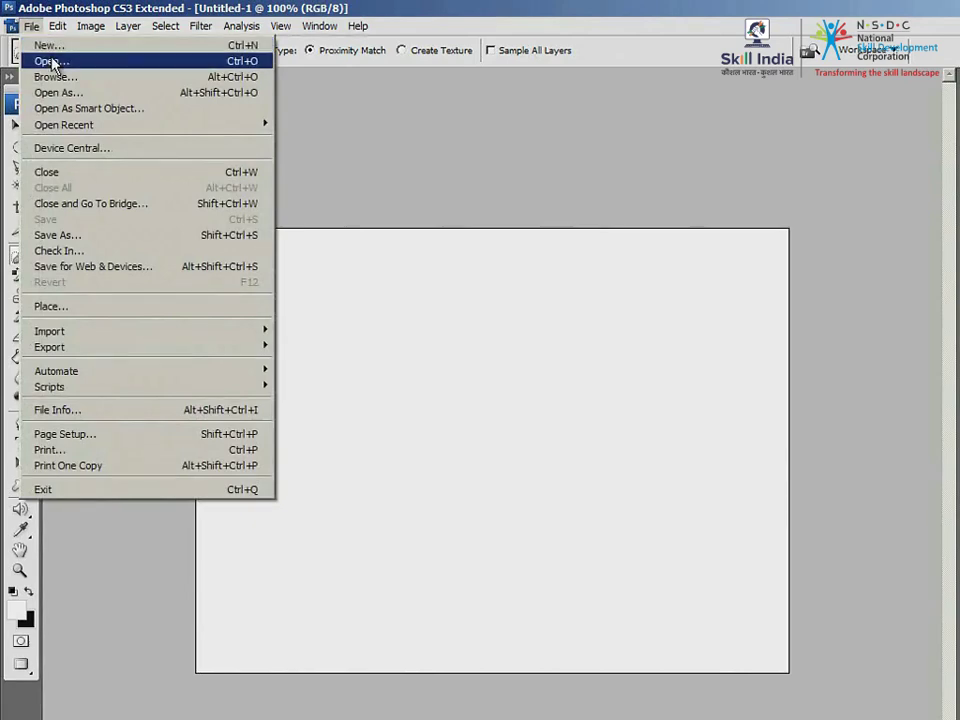
Step: Open smile_1.jpg from the Tools folder
click(52, 63)
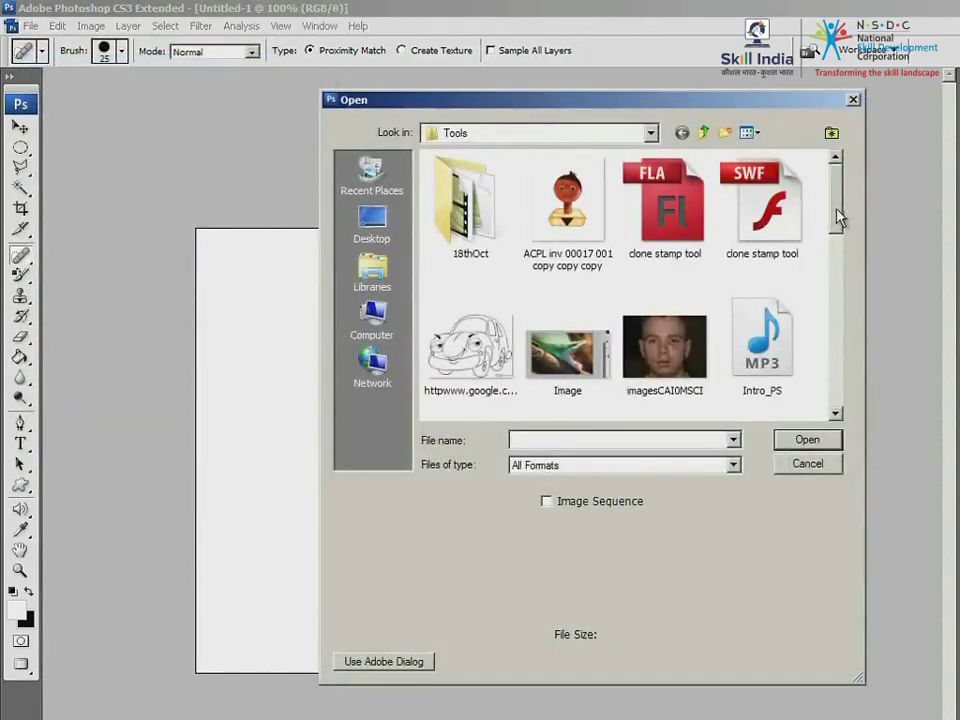
drag(838, 218, 838, 407)
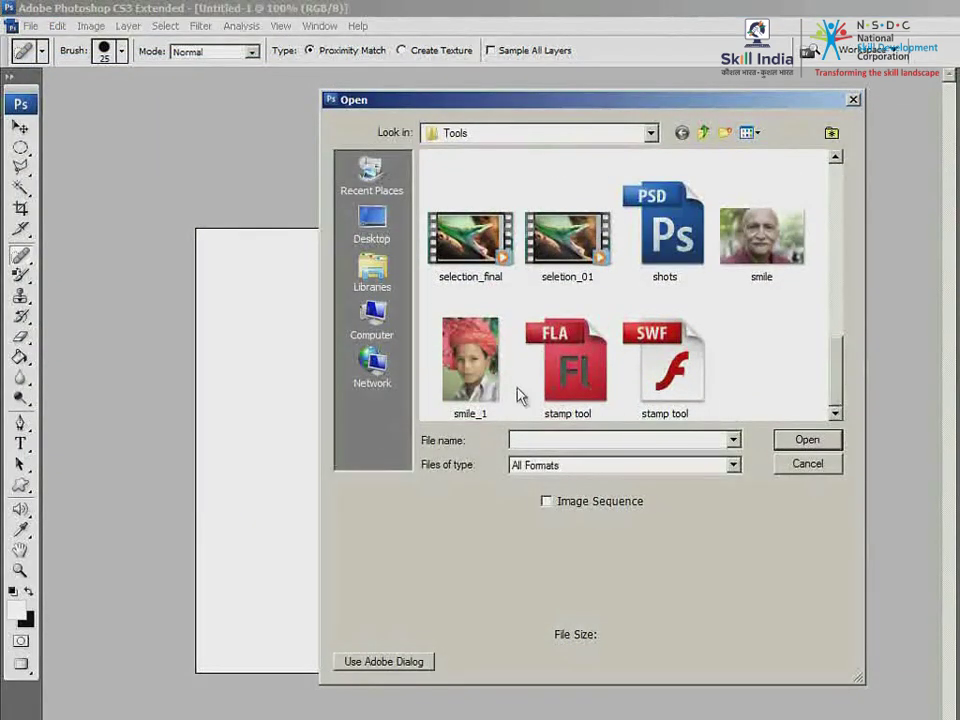
click(470, 362)
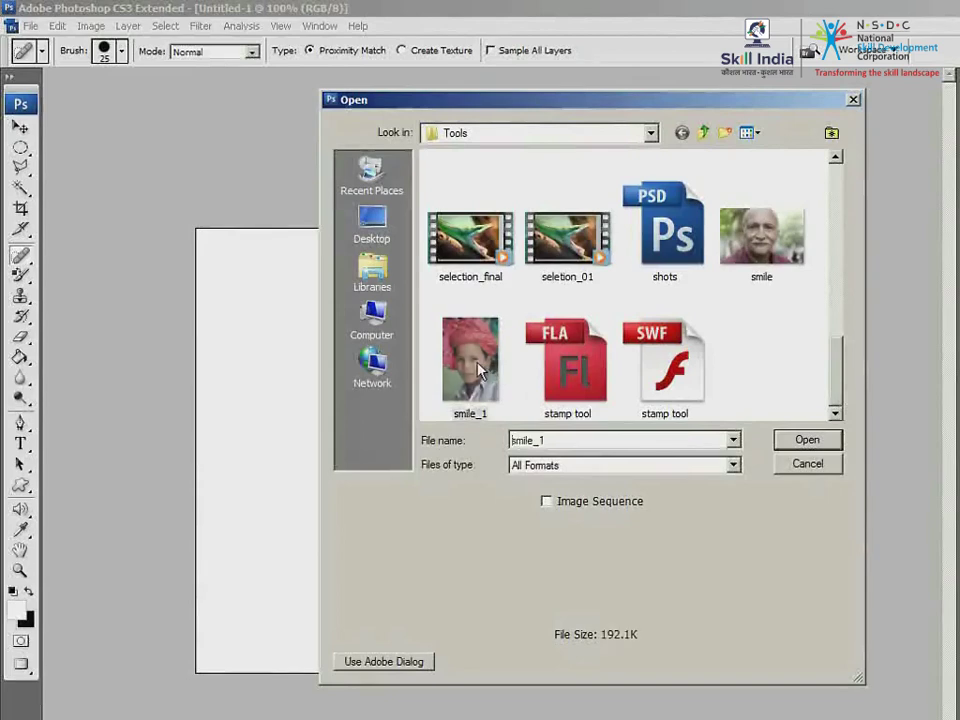
click(826, 441)
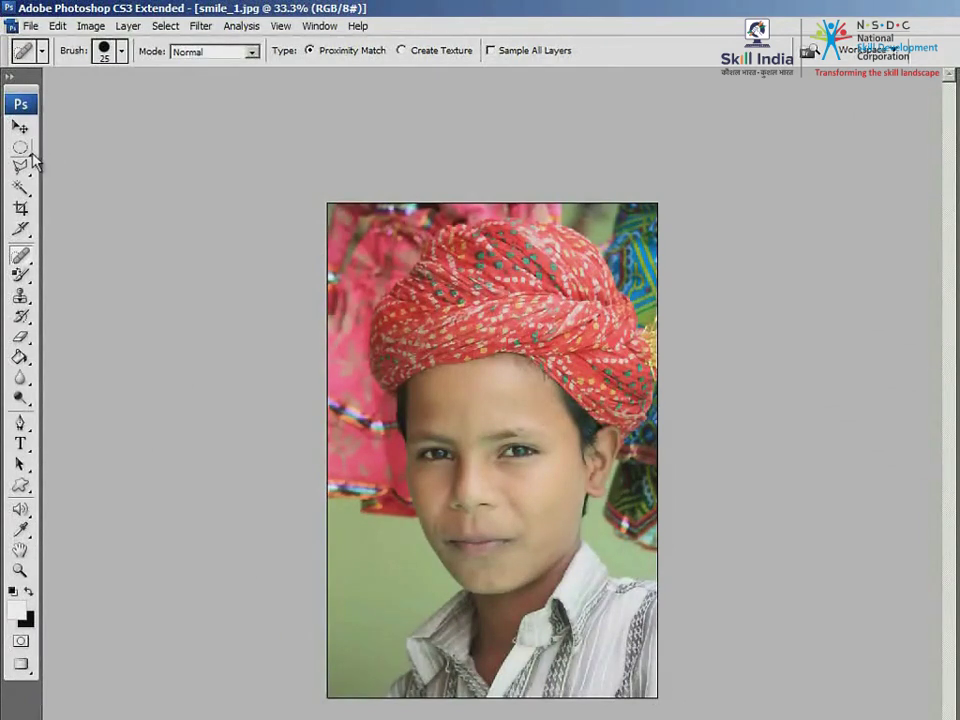
click(31, 153)
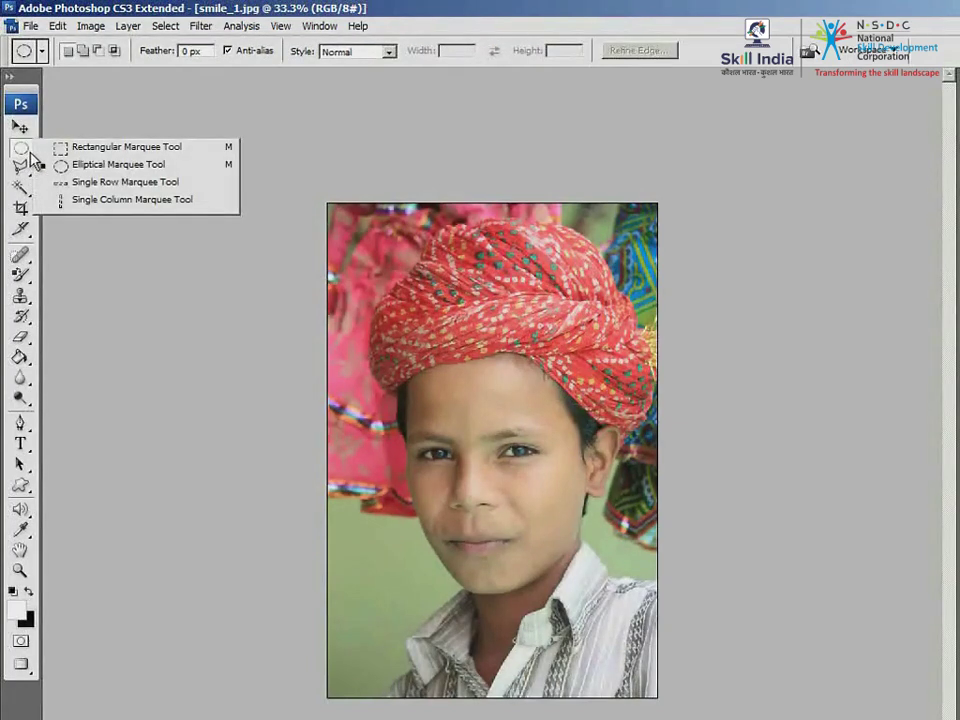
click(212, 147)
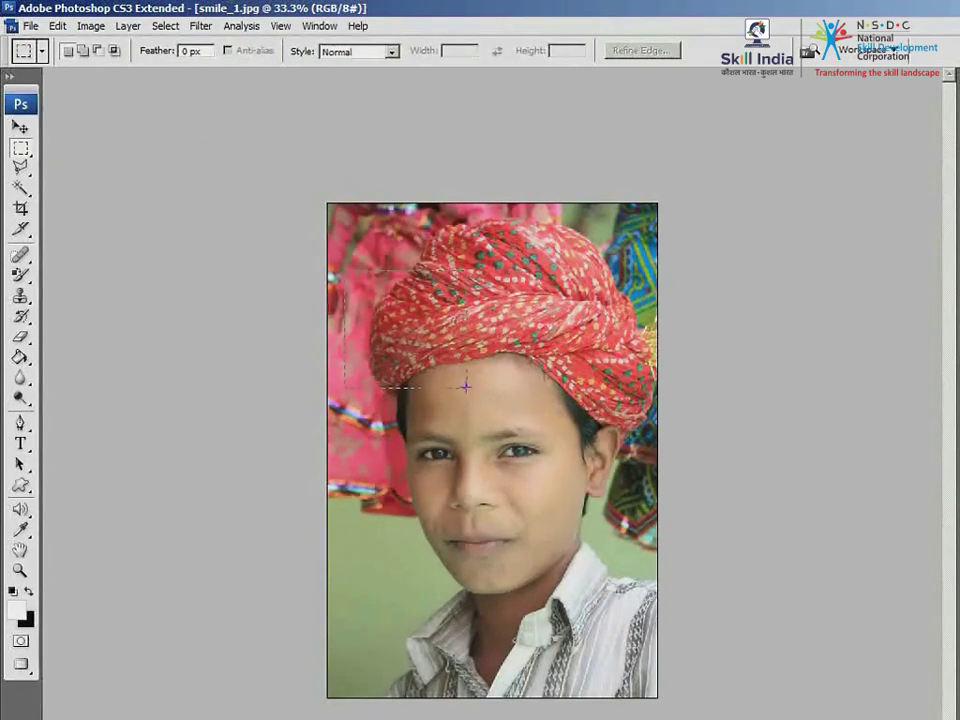
mouse_move(458, 380)
mouse_down()
mouse_move(474, 401)
mouse_move(619, 388)
mouse_move(636, 408)
mouse_up()
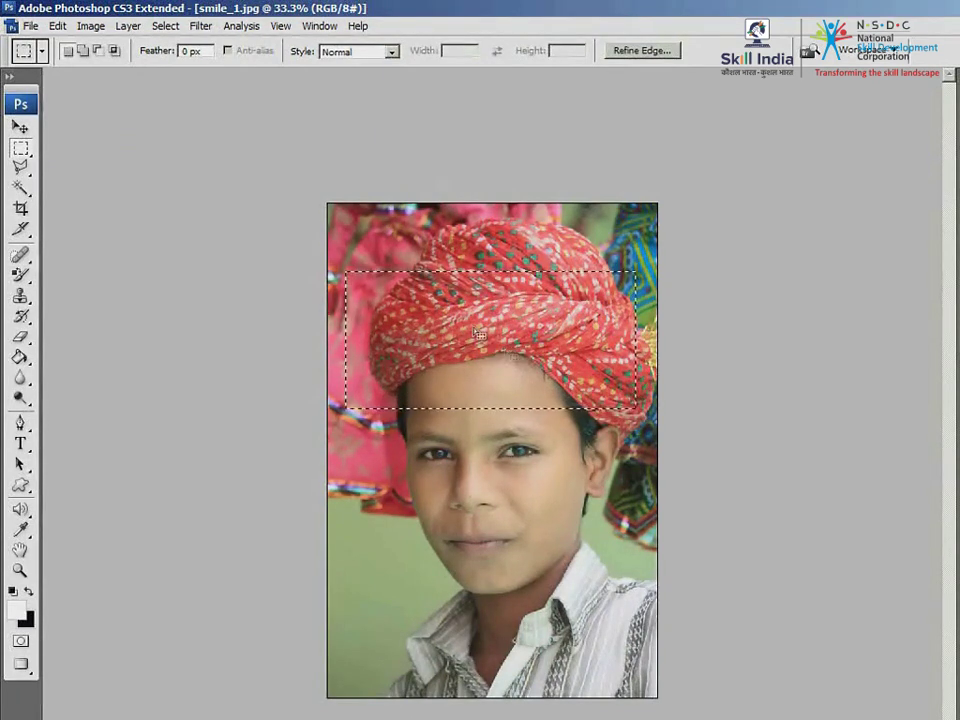
click(20, 127)
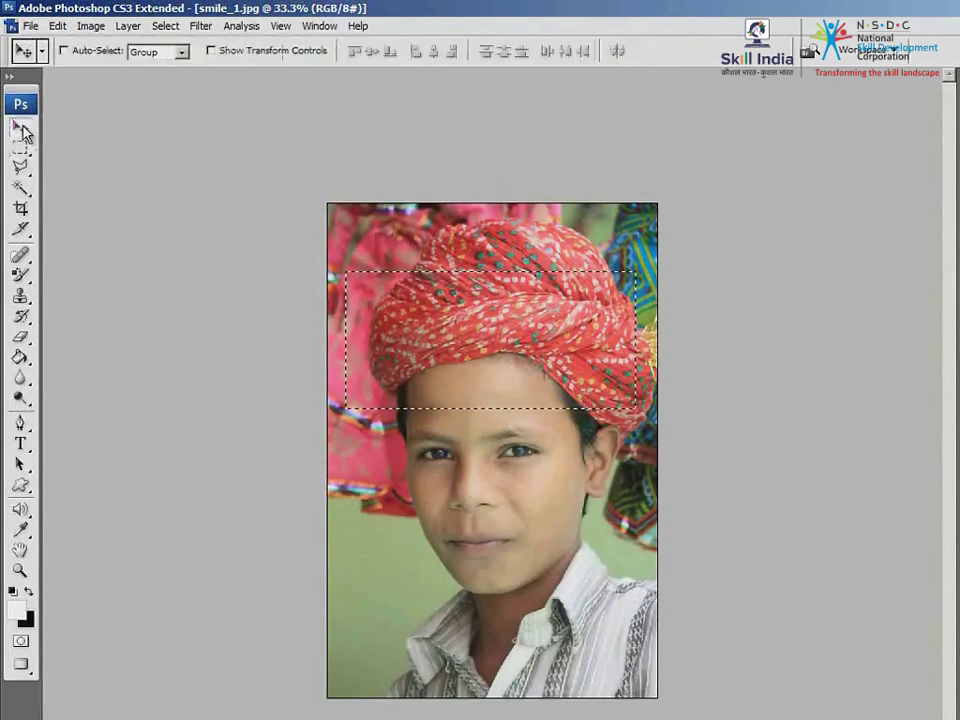
mouse_move(490, 330)
mouse_down()
mouse_move(448, 402)
mouse_move(505, 360)
mouse_up()
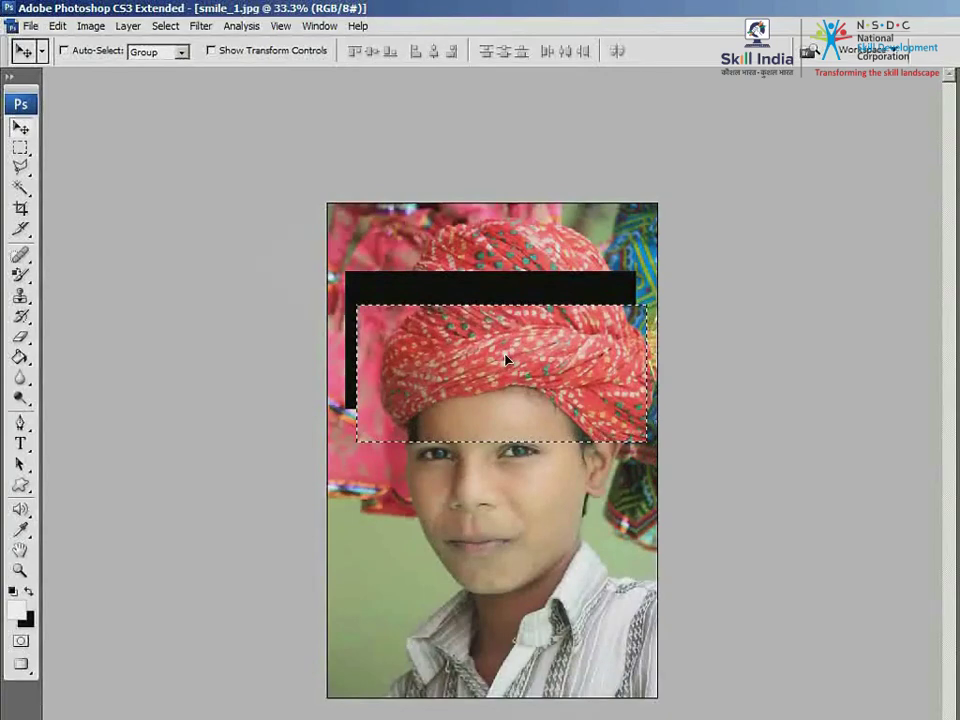
click(58, 26)
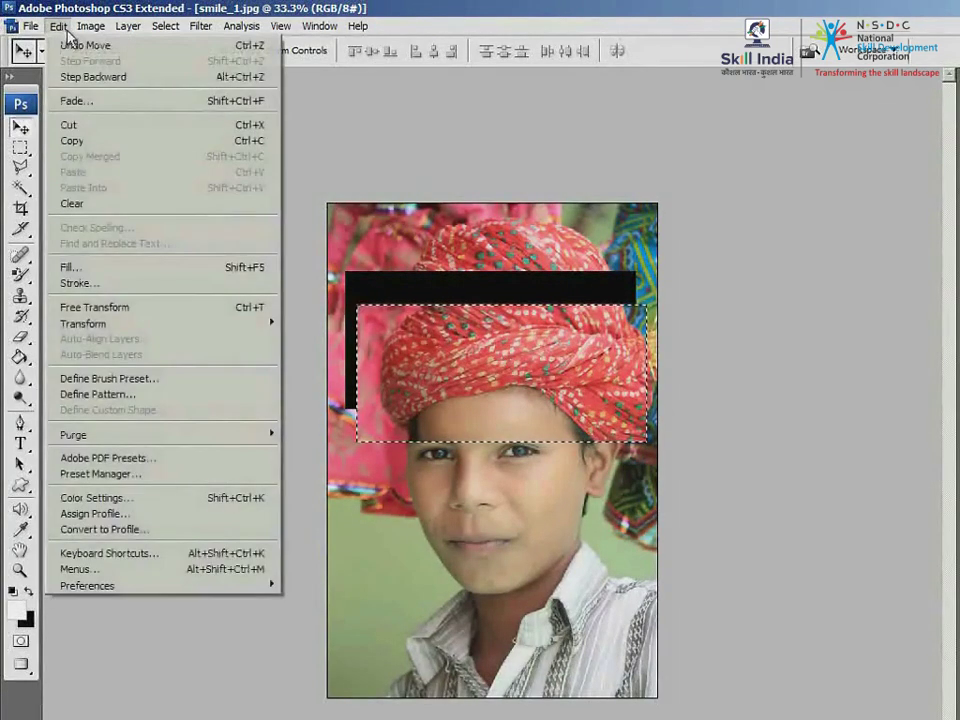
click(131, 46)
key(ctrl+d)
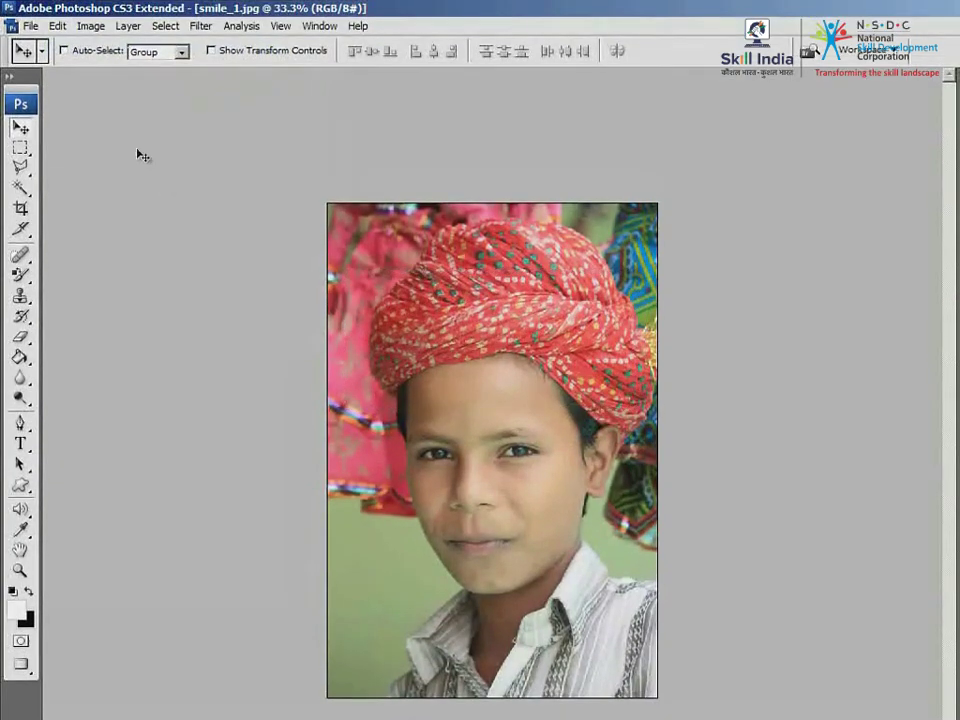
click(20, 148)
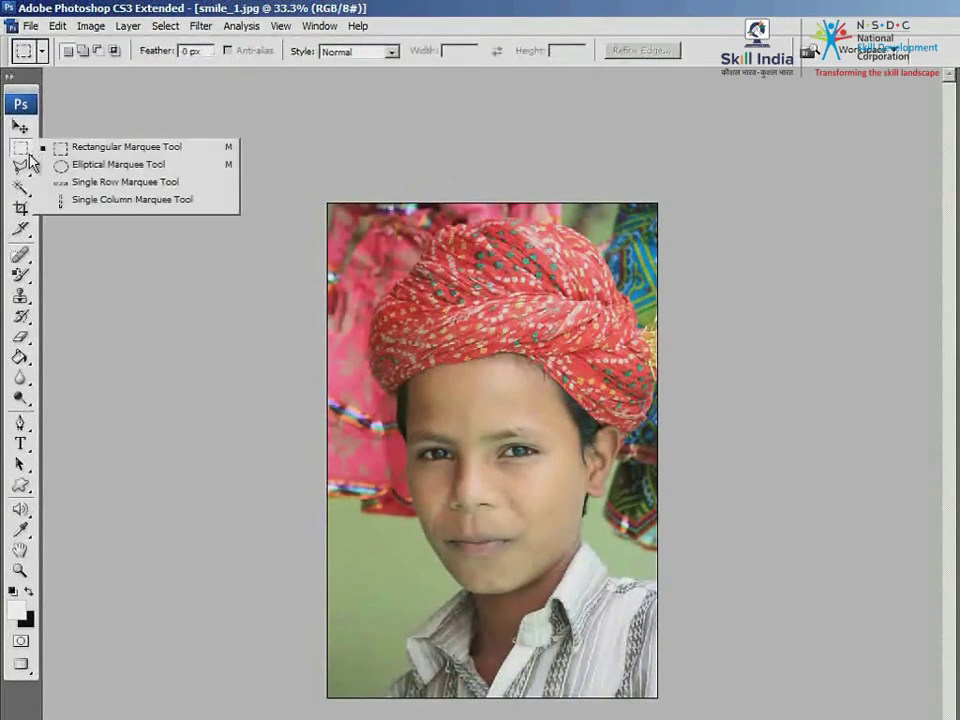
click(119, 166)
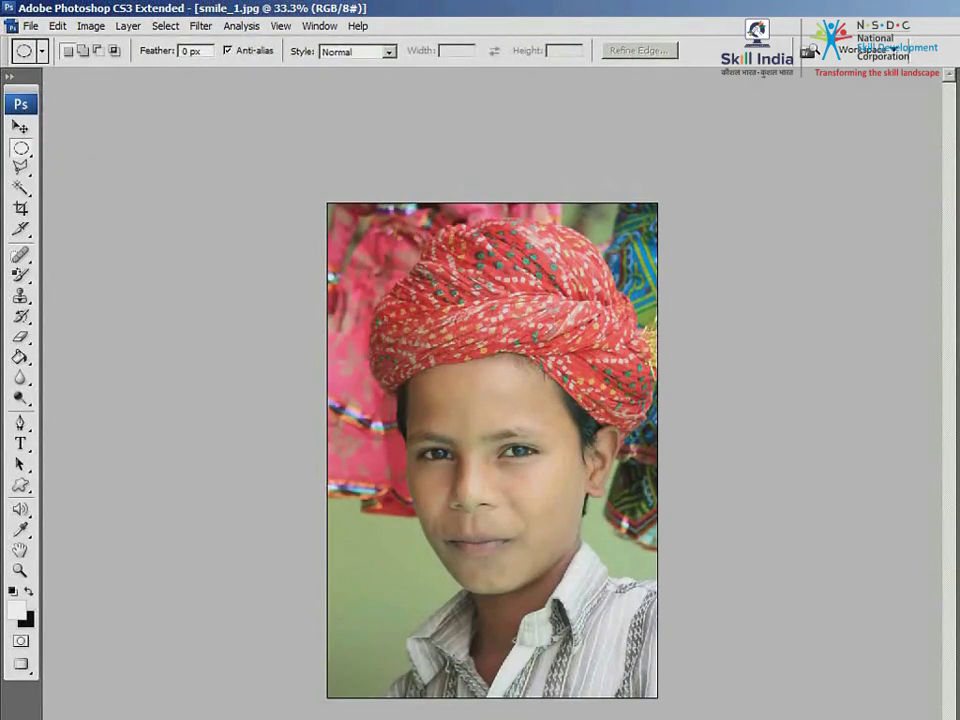
drag(466, 443, 582, 567)
drag(582, 567, 615, 585)
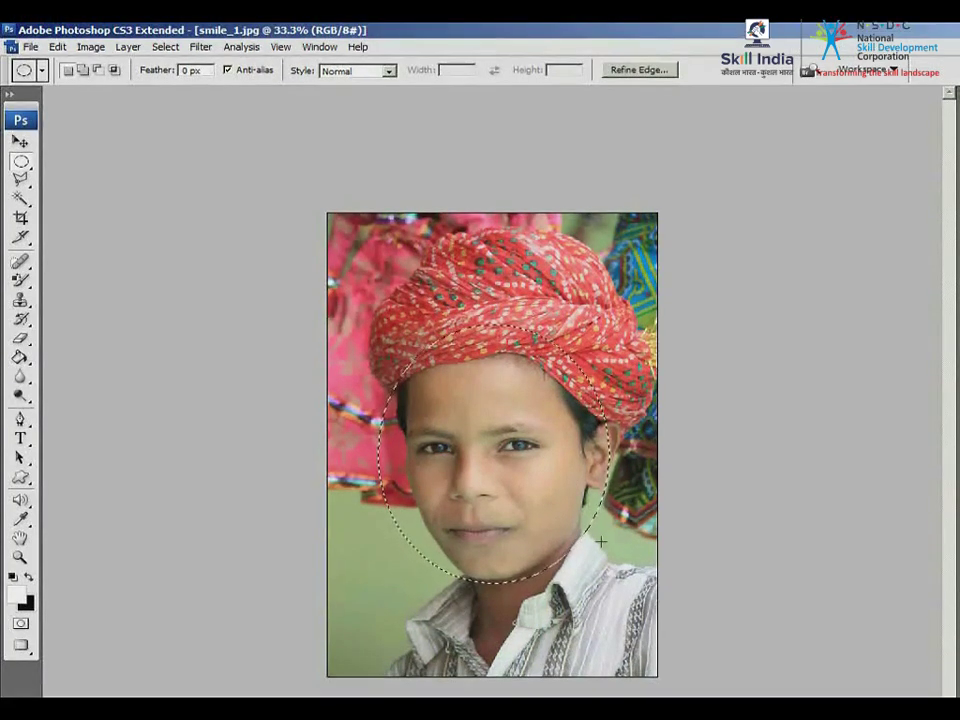
key(ctrl+d)
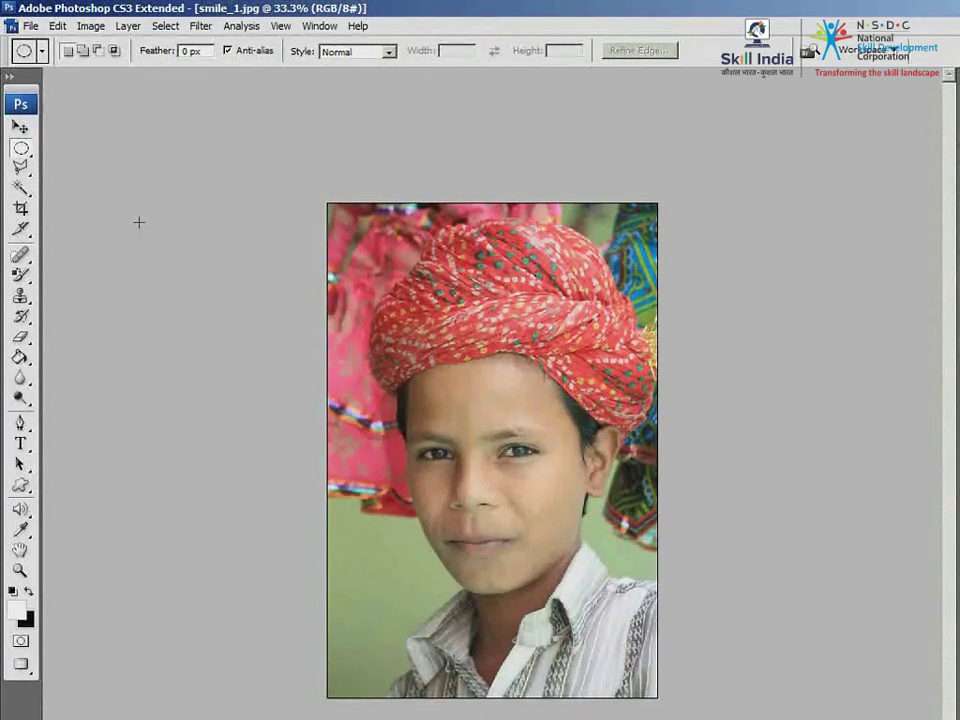
right_click(31, 156)
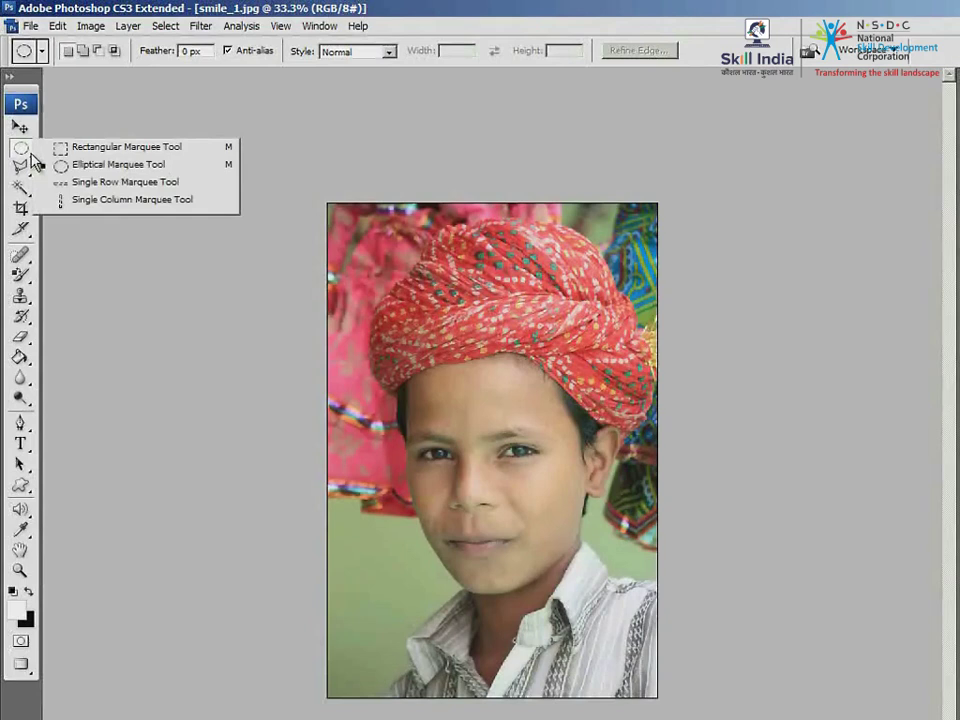
Step: Try a Single Row Marquee selection at the boy's chin, then deselect
click(207, 183)
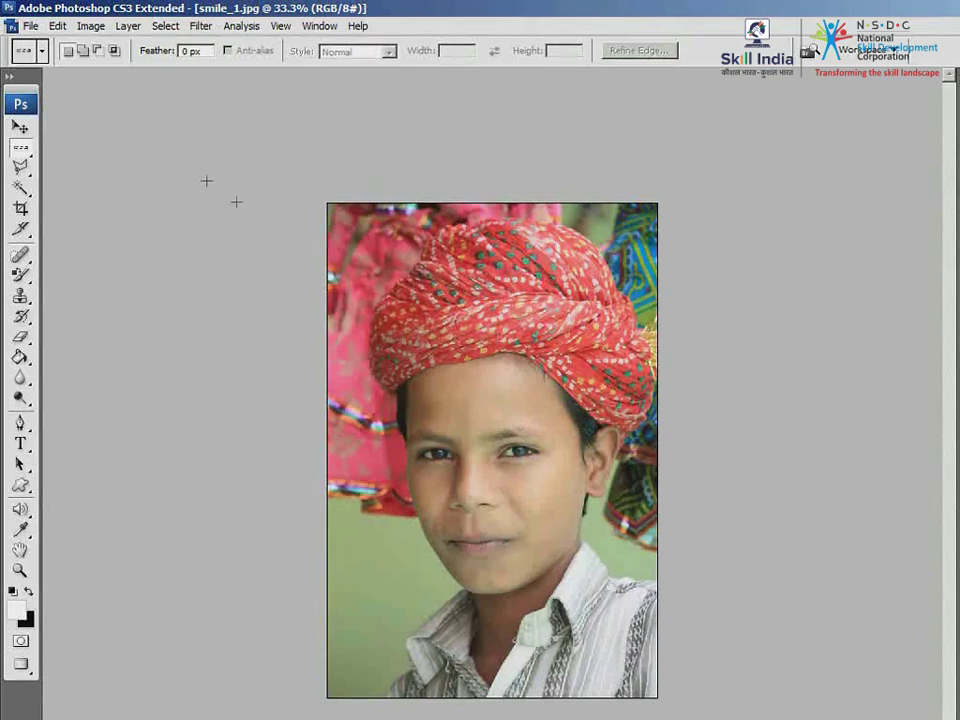
mouse_move(430, 456)
mouse_down()
mouse_move(429, 568)
mouse_move(433, 561)
mouse_up()
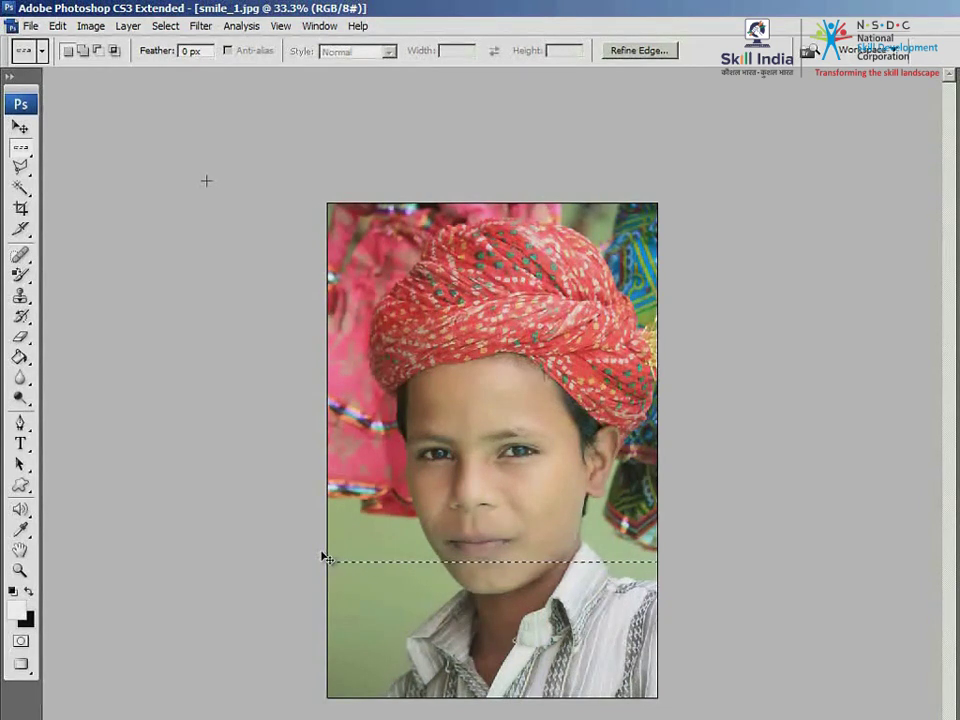
key(ctrl+d)
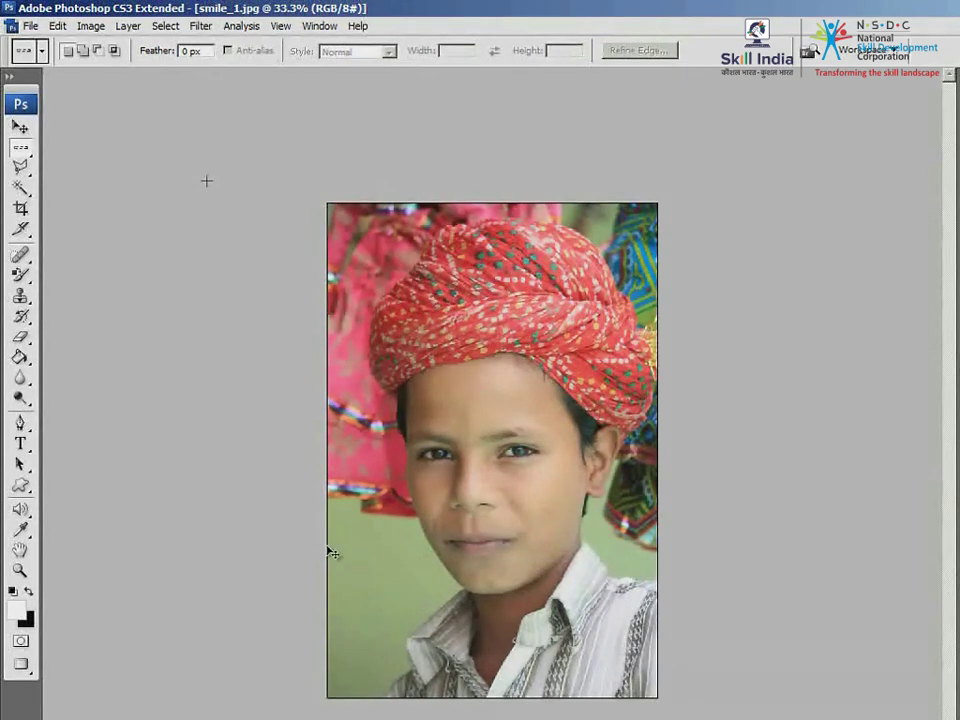
Step: Create a new default blank document and select a single-pixel row across its lower canvas
key(ctrl+n)
key(Return)
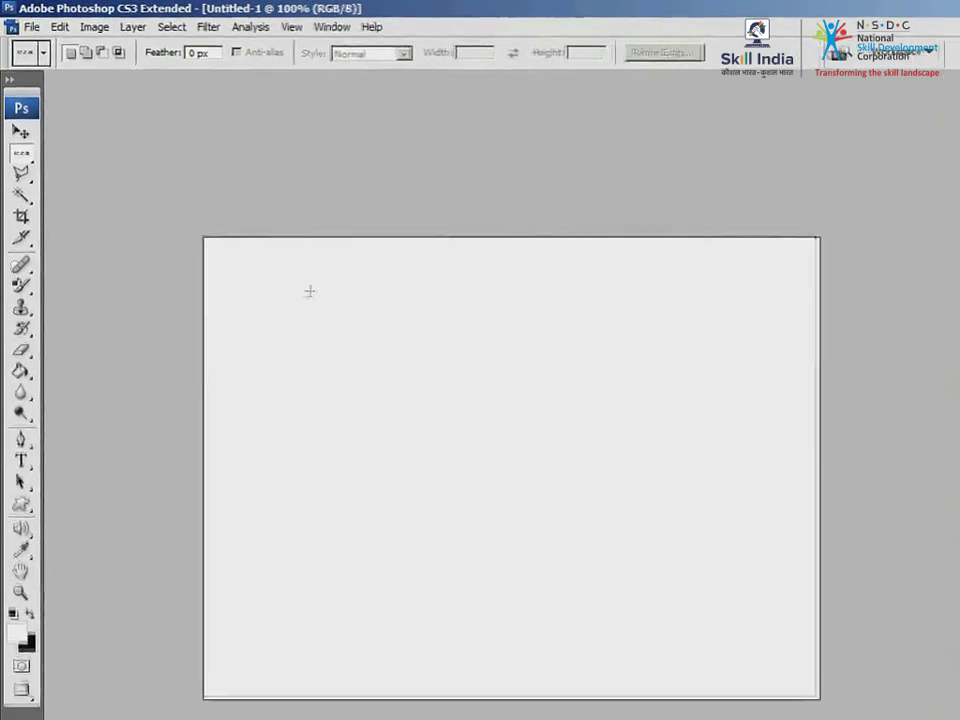
drag(309, 246, 301, 566)
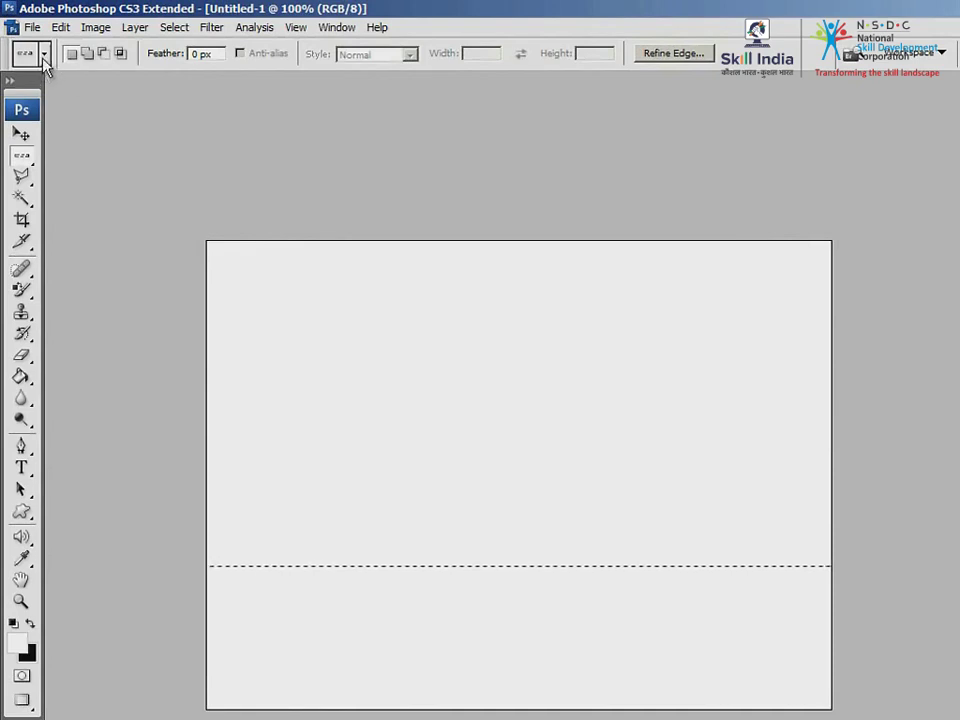
Step: Stroke the selected row with a 1 px black line, then deselect
click(57, 27)
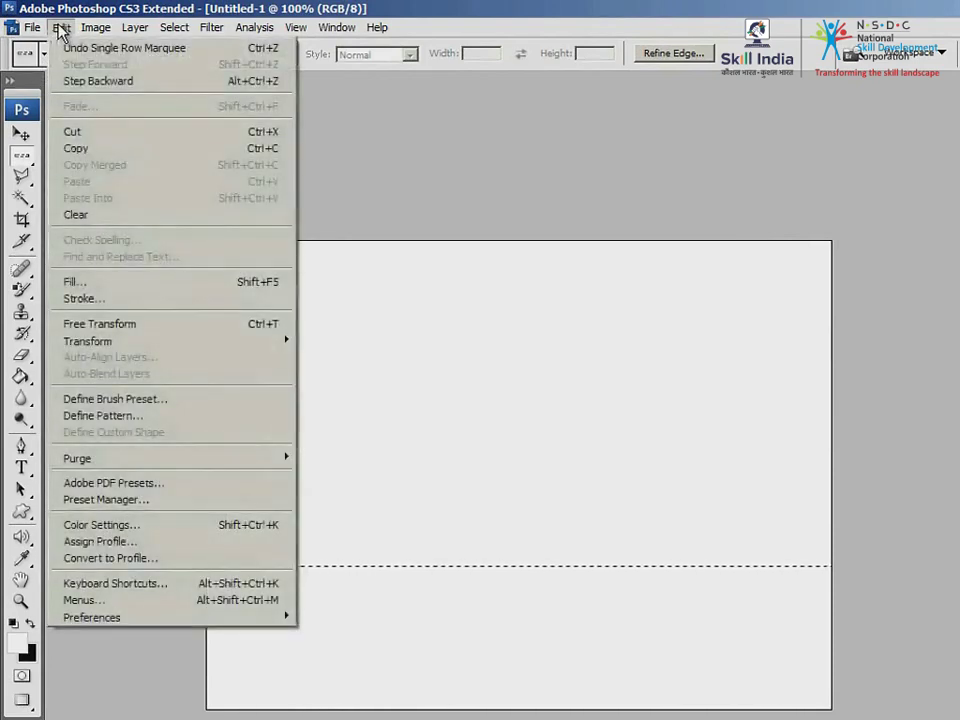
click(148, 299)
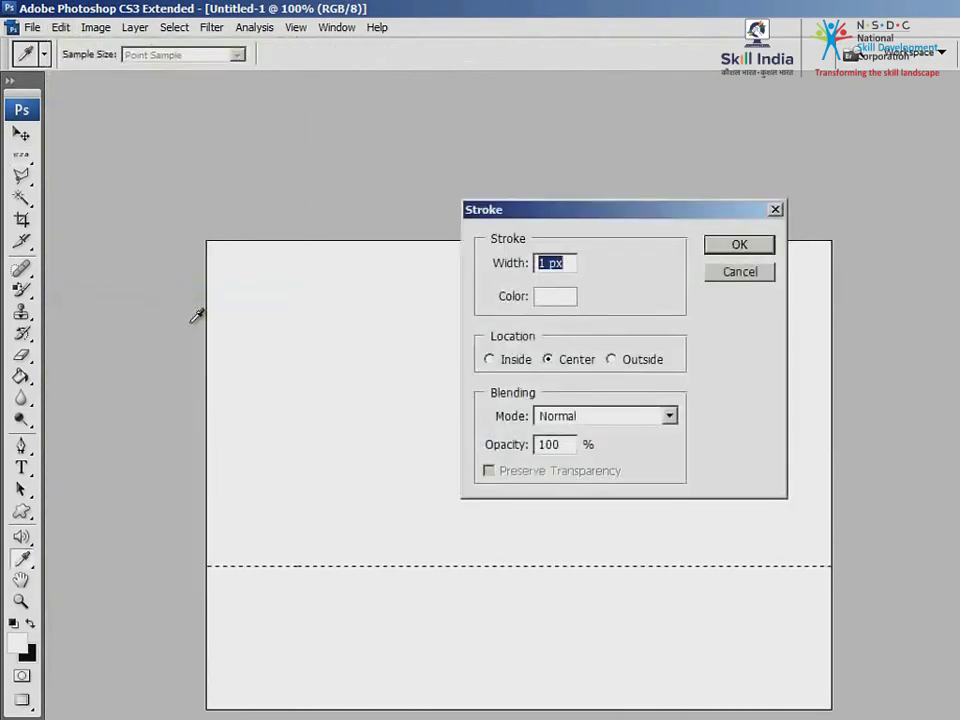
click(552, 300)
click(372, 479)
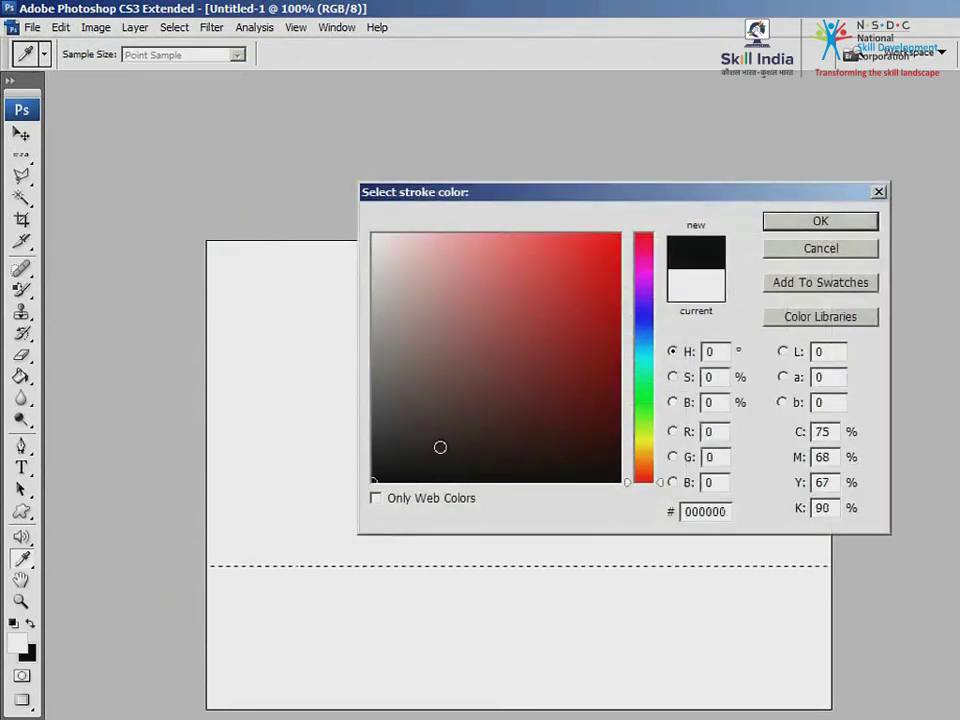
click(805, 224)
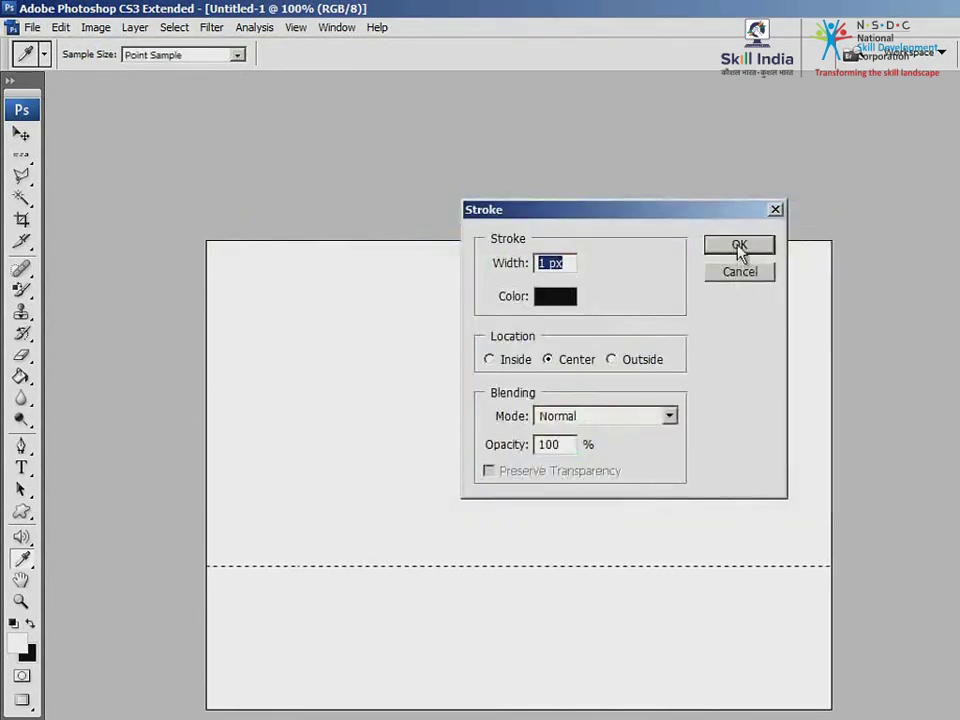
click(739, 246)
key(ctrl+d)
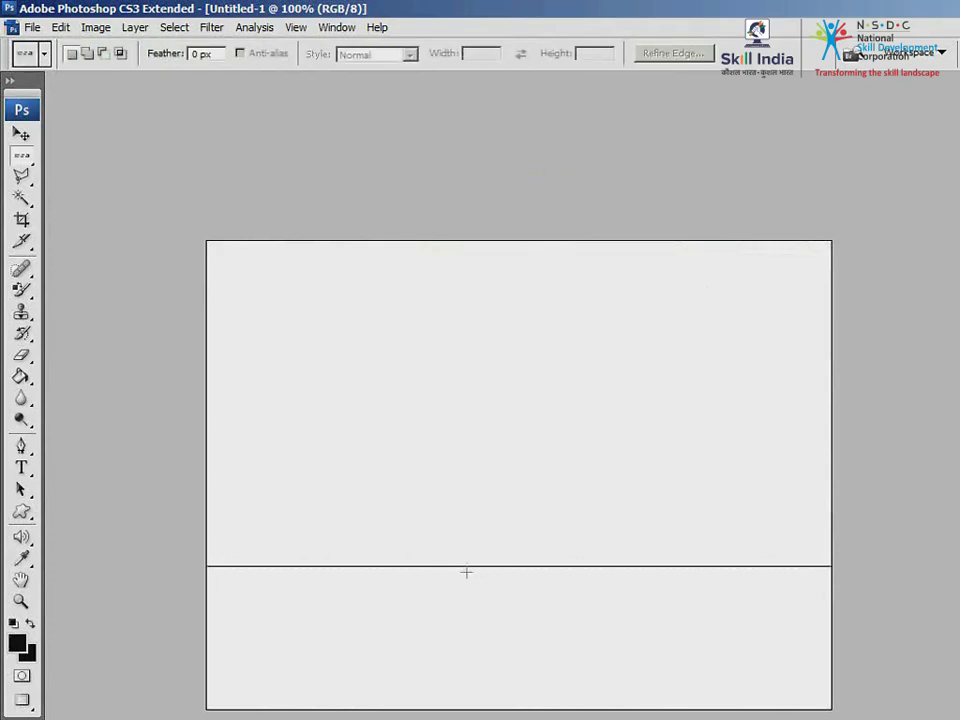
Step: Select a single-pixel column near the canvas's left side with the Single Column Marquee
right_click(30, 166)
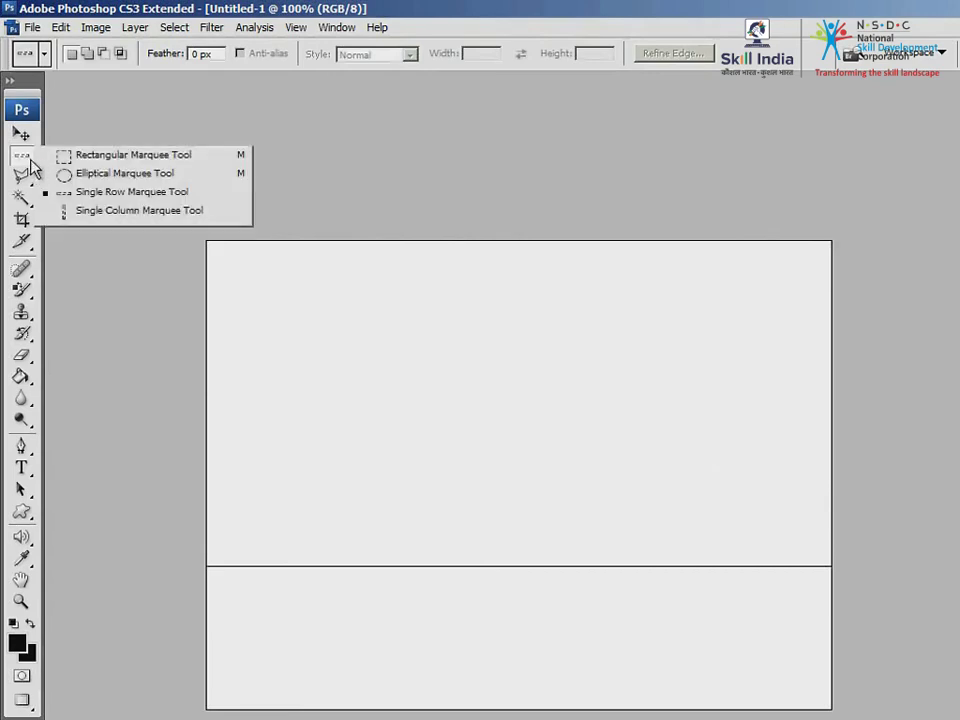
click(118, 213)
click(291, 459)
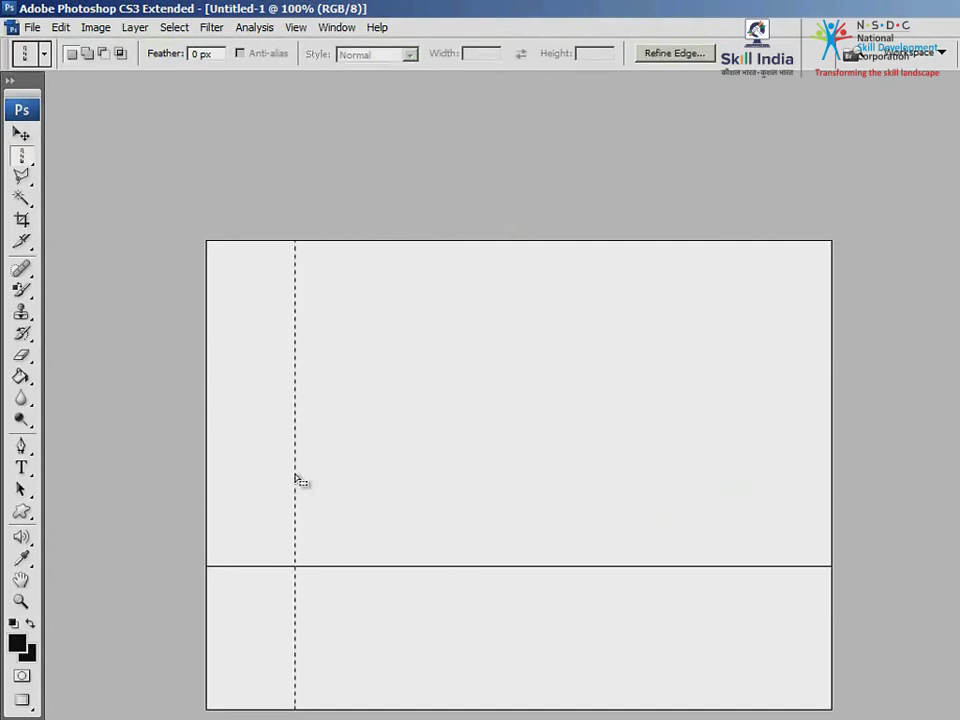
Step: Stroke the column with a 3 px black line, then deselect
click(61, 27)
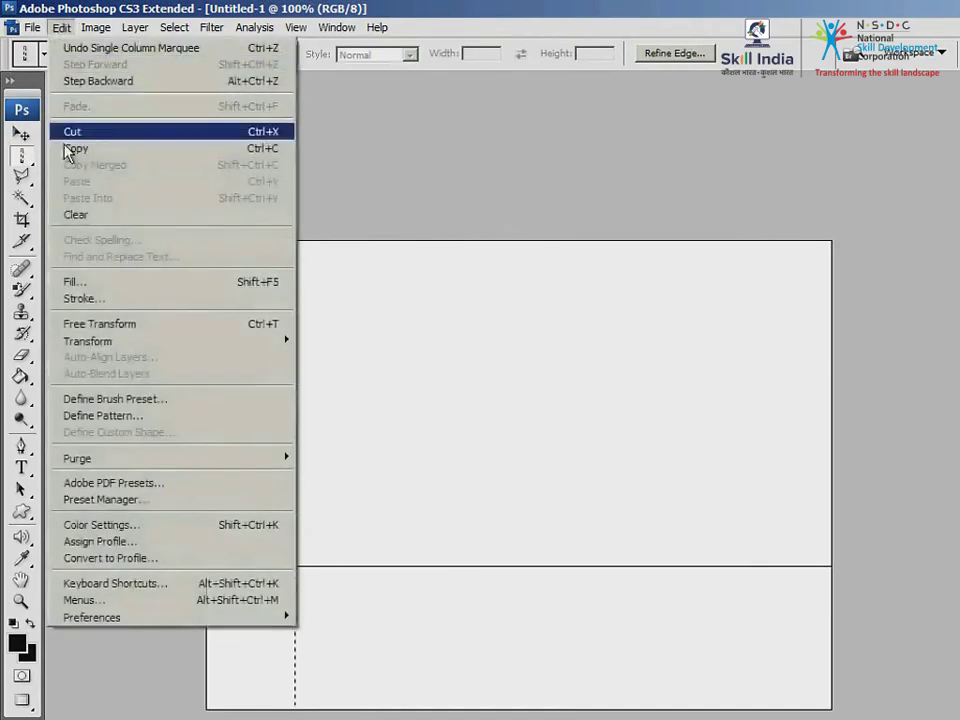
click(82, 298)
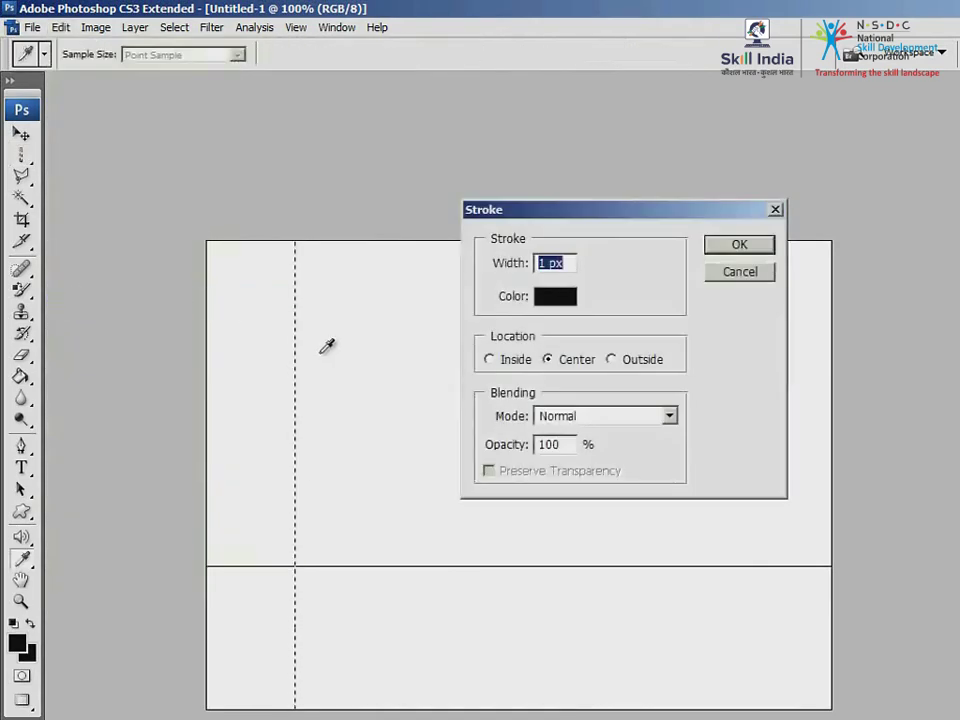
double_click(541, 263)
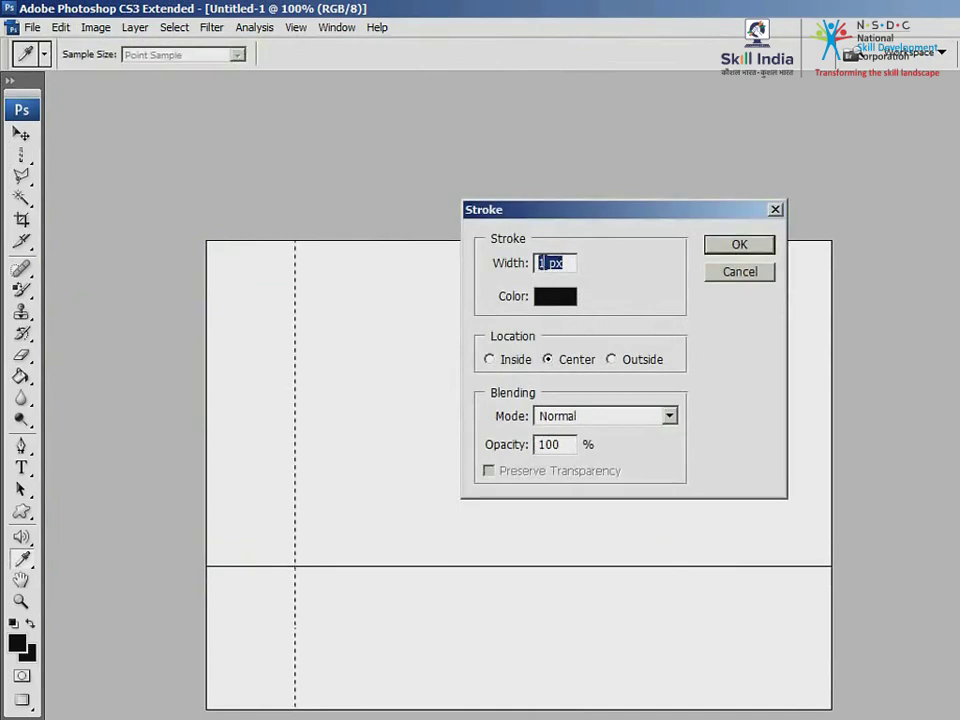
text(3)
click(737, 247)
key(ctrl+d)
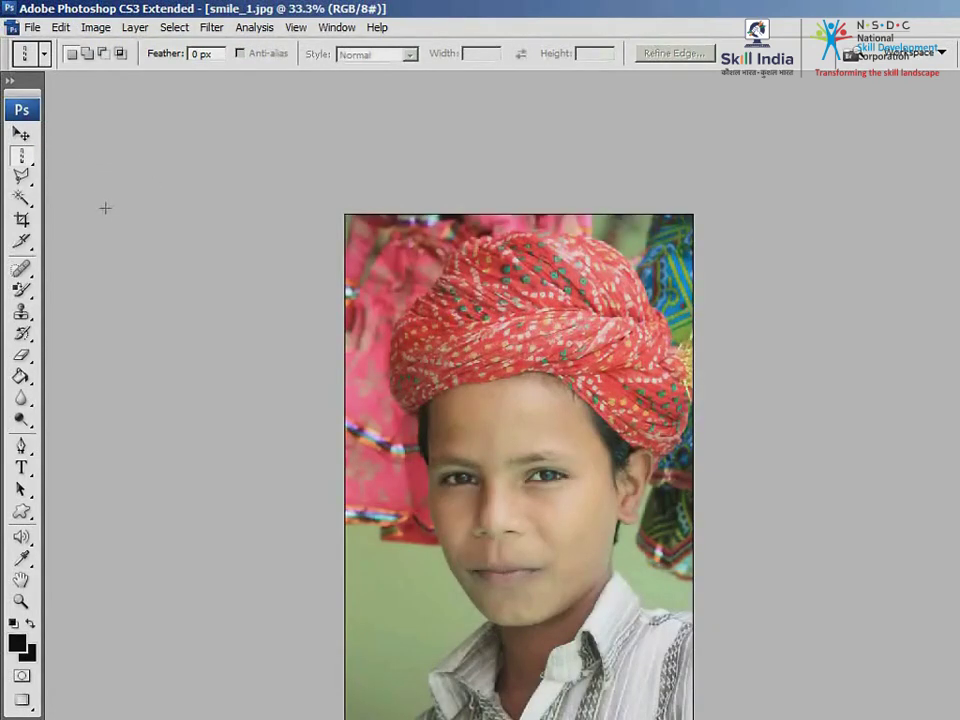
click(32, 186)
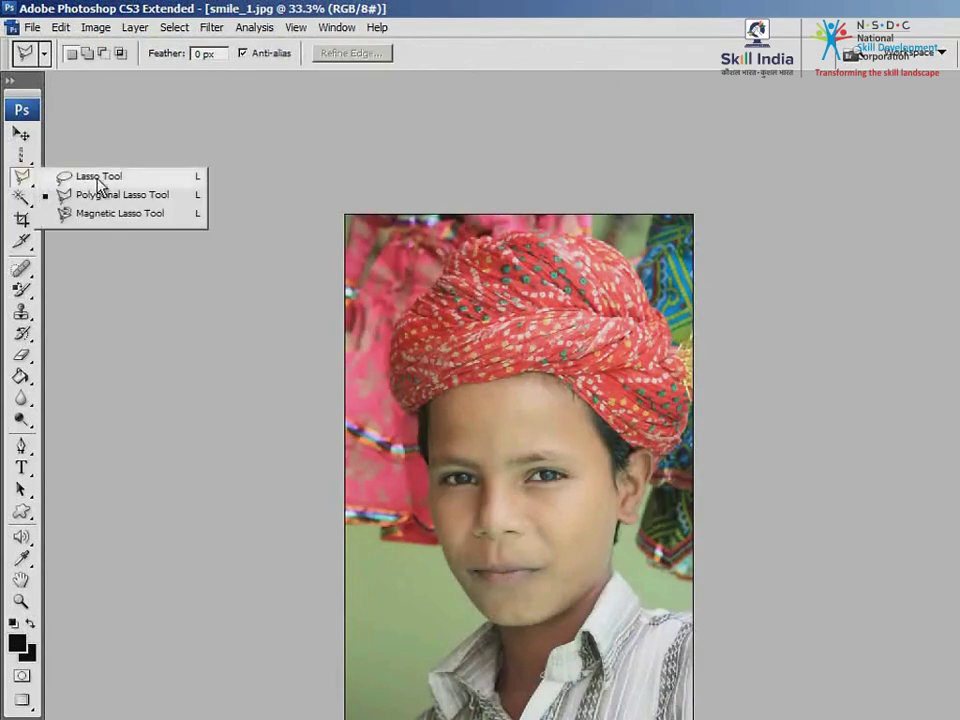
click(181, 177)
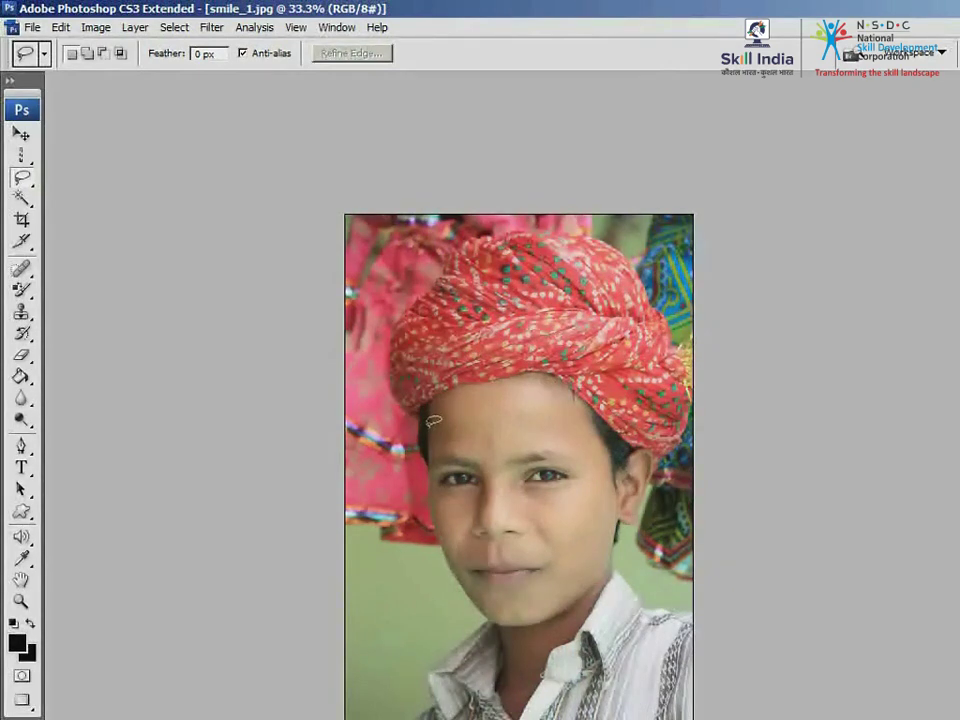
mouse_move(429, 424)
mouse_down()
mouse_move(428, 398)
mouse_move(456, 381)
mouse_up()
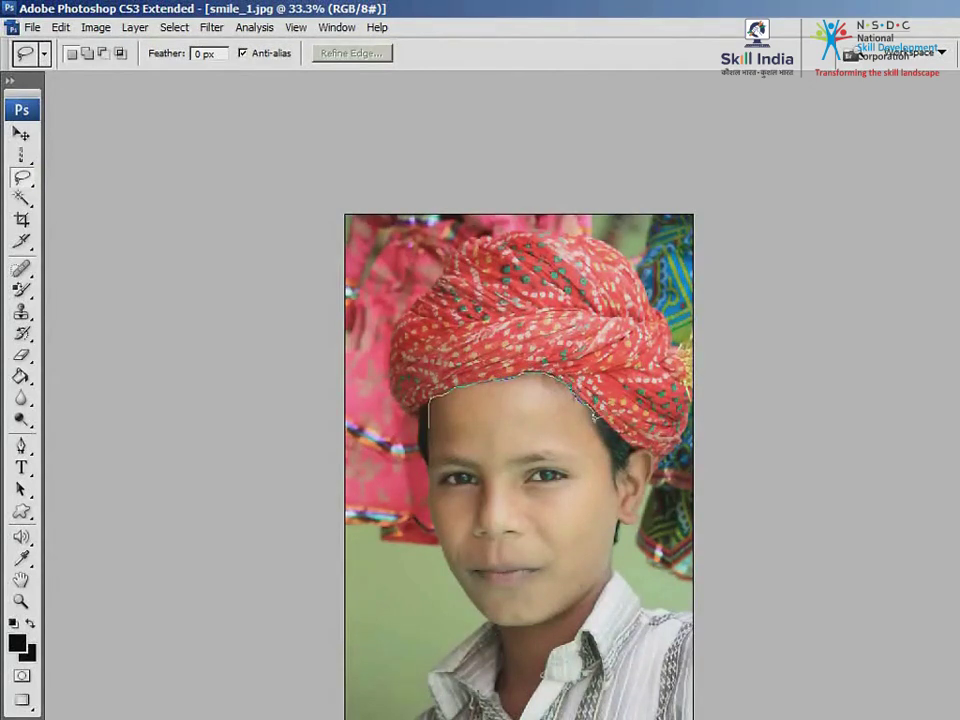
mouse_move(594, 418)
mouse_down()
mouse_move(616, 470)
mouse_move(611, 572)
mouse_move(553, 606)
mouse_move(514, 613)
mouse_move(489, 606)
mouse_move(455, 550)
mouse_move(431, 418)
mouse_up()
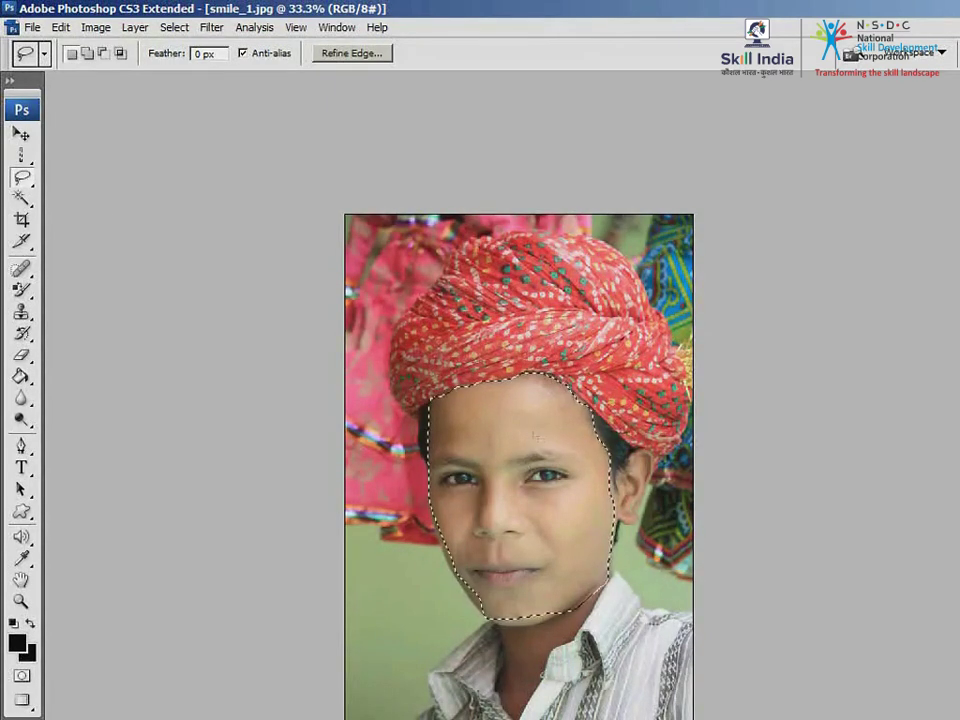
click(21, 133)
mouse_move(460, 414)
mouse_down()
mouse_move(425, 444)
mouse_move(450, 433)
mouse_up()
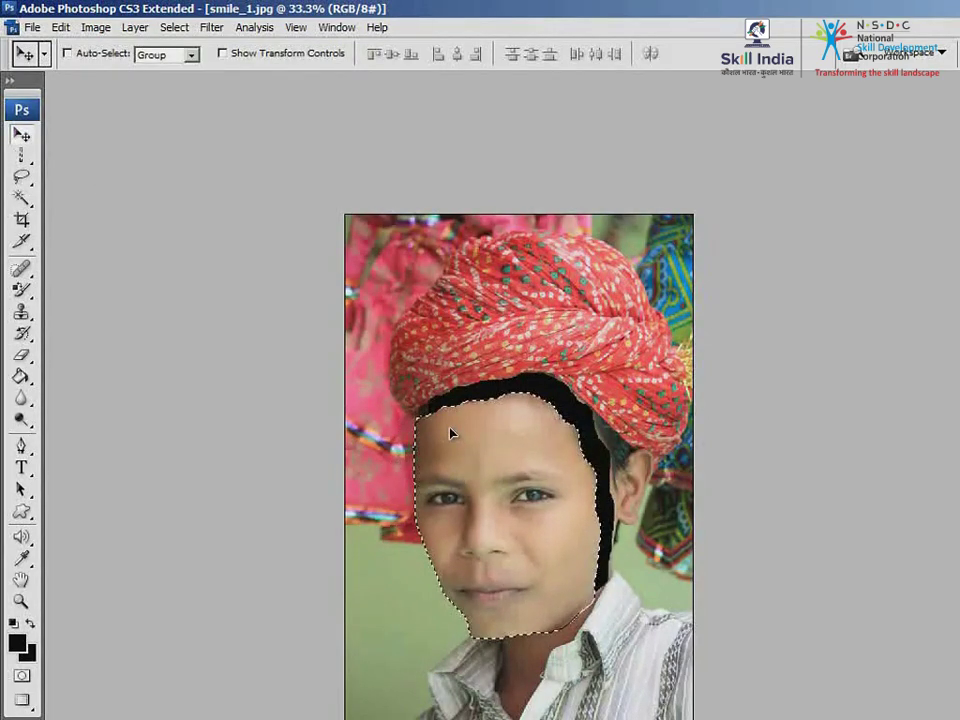
key(ctrl+z)
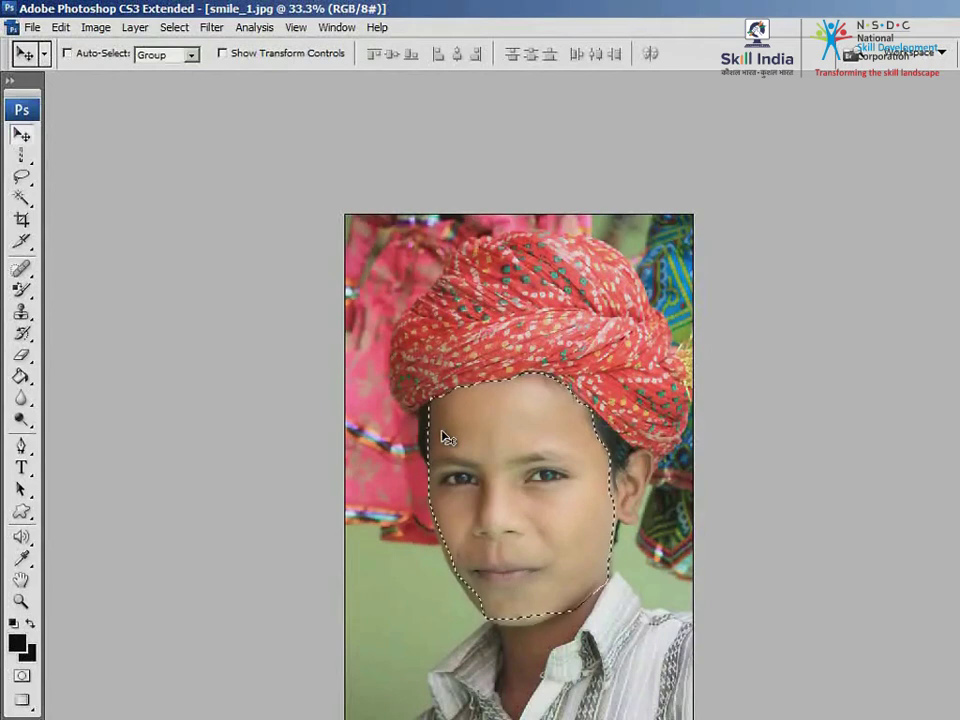
key(ctrl+d)
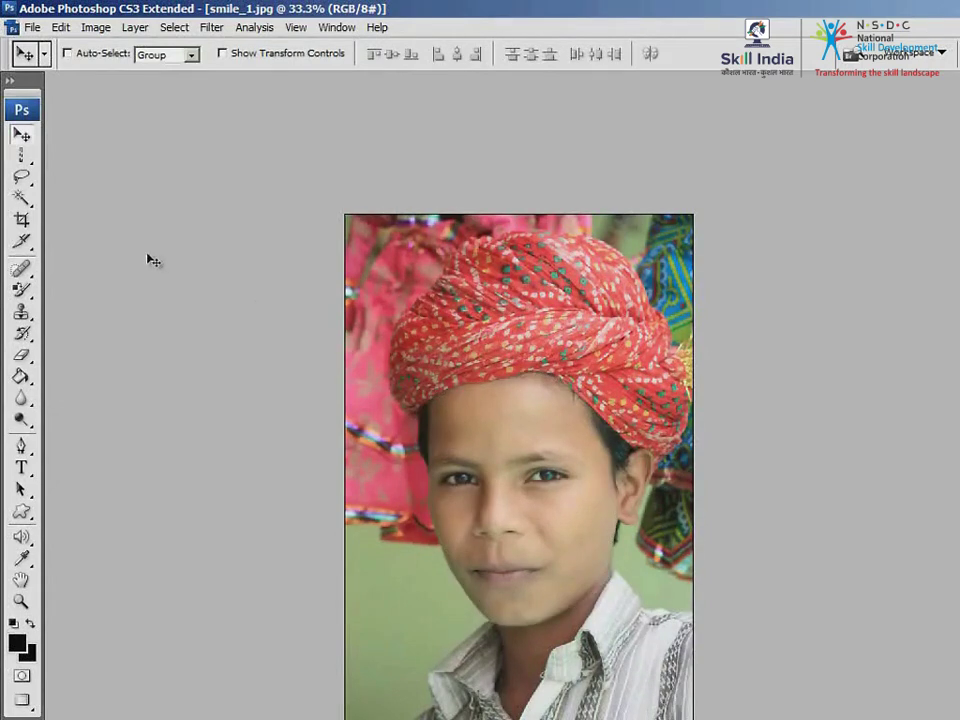
Step: Choose the Polygonal Lasso and place points down the hair, neck and jaw to the chin
click(33, 182)
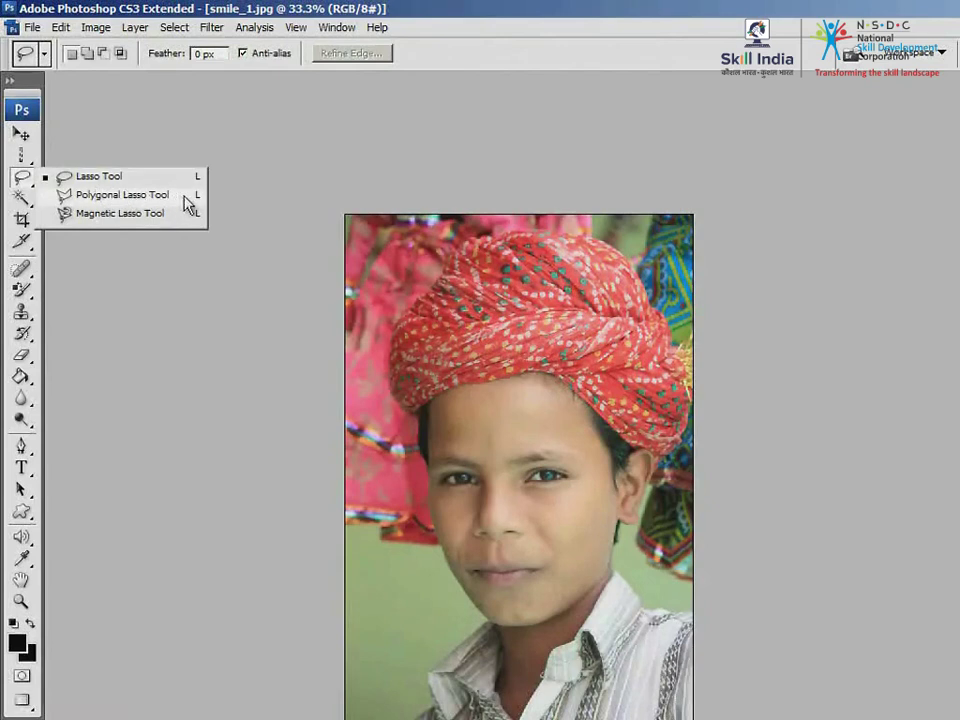
click(150, 195)
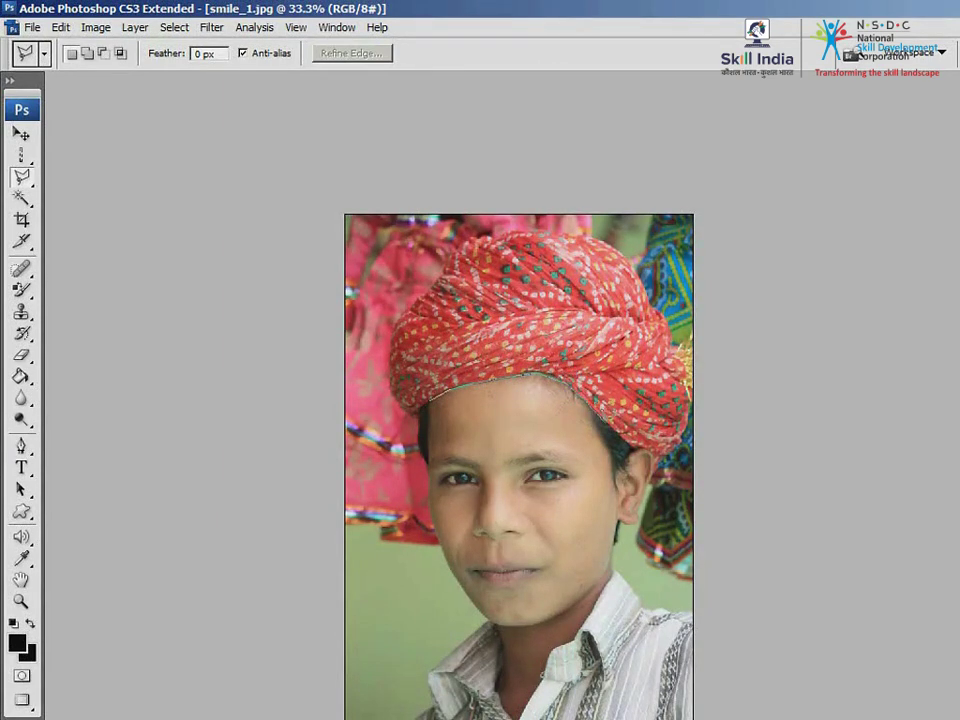
click(606, 442)
click(616, 523)
click(615, 546)
click(603, 572)
click(535, 619)
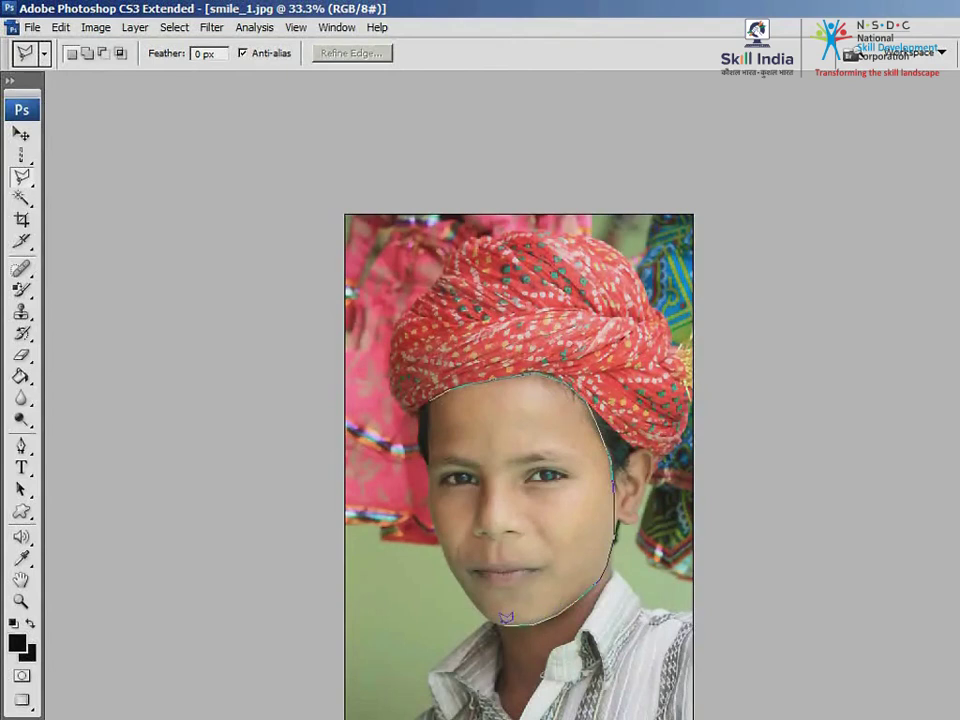
Step: Continue up the left jaw and cheek to close the face selection, then clear it
click(490, 611)
click(448, 552)
click(430, 499)
click(435, 393)
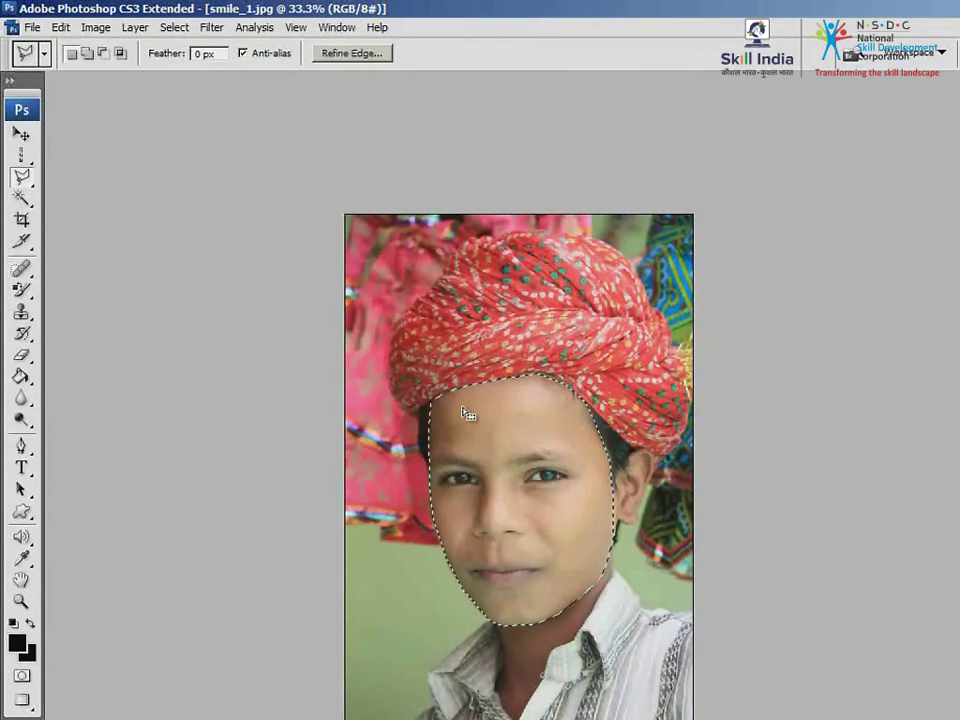
click(512, 424)
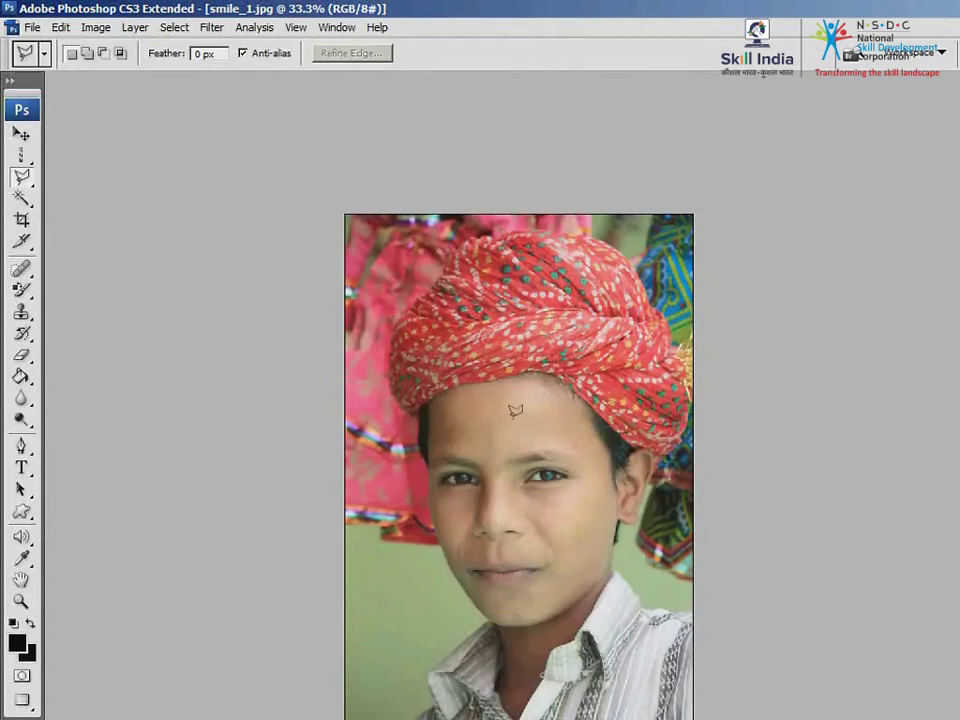
click(36, 189)
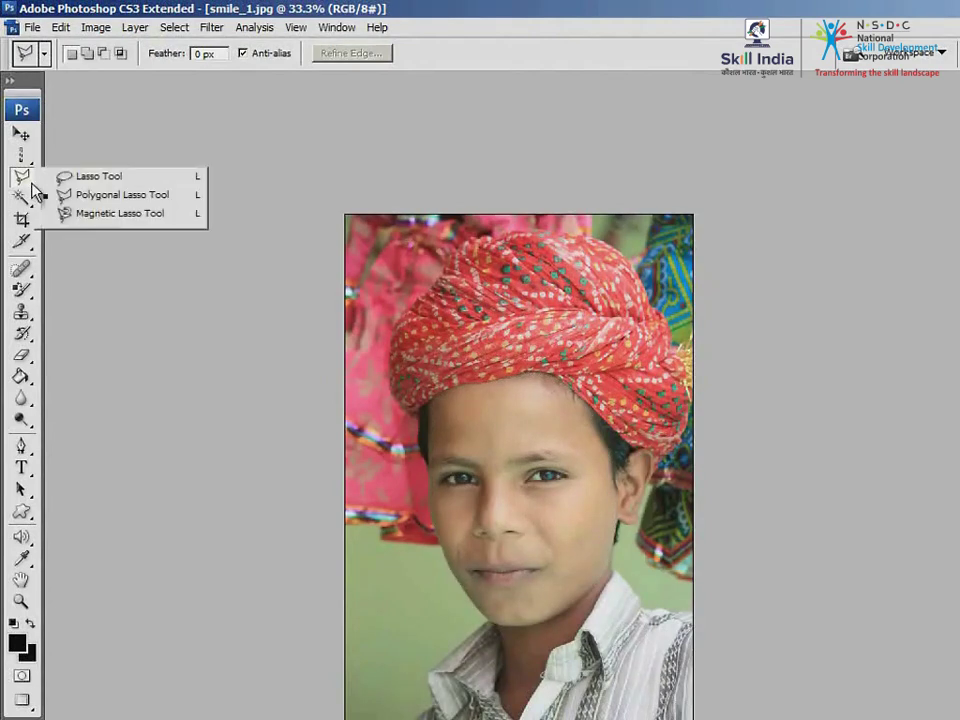
Step: Trace a Magnetic Lasso selection along the hairline, deselect, and switch to the Magic Wand
click(178, 214)
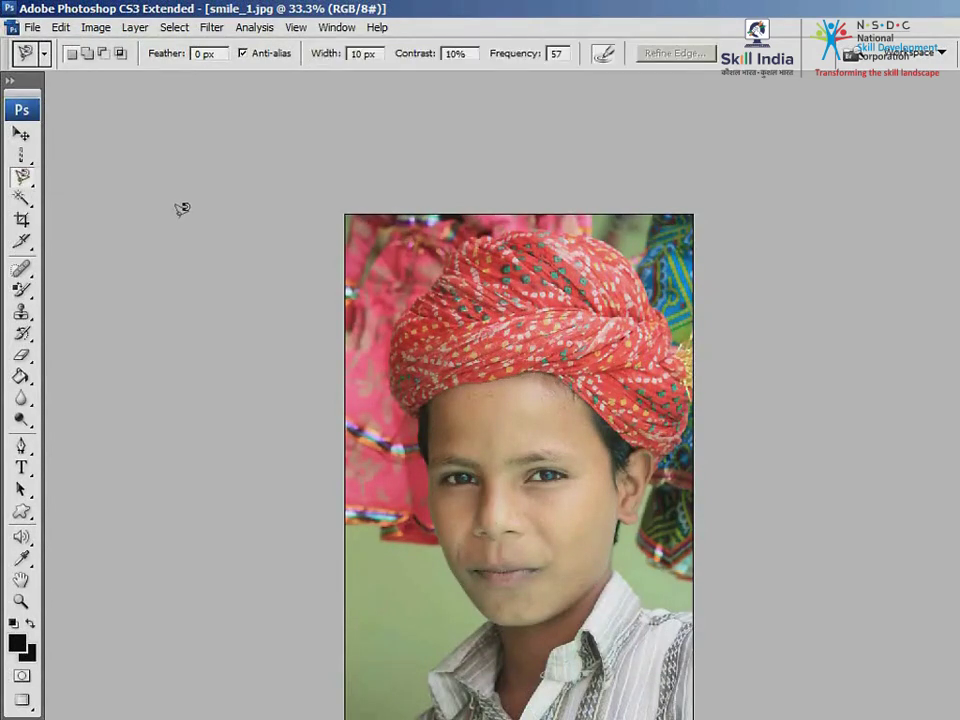
click(427, 399)
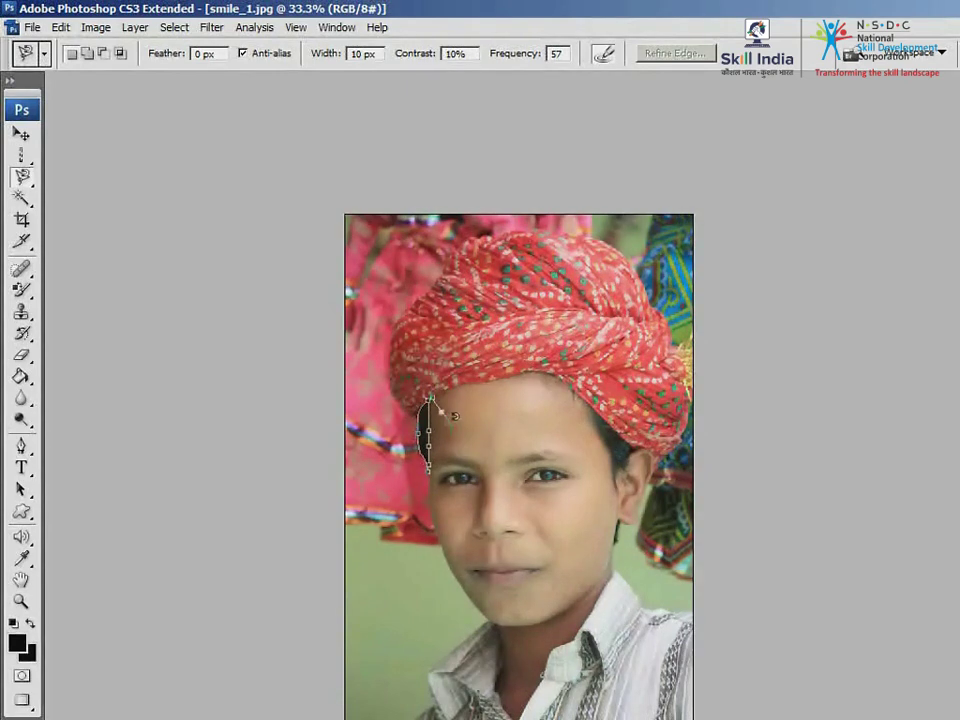
click(440, 390)
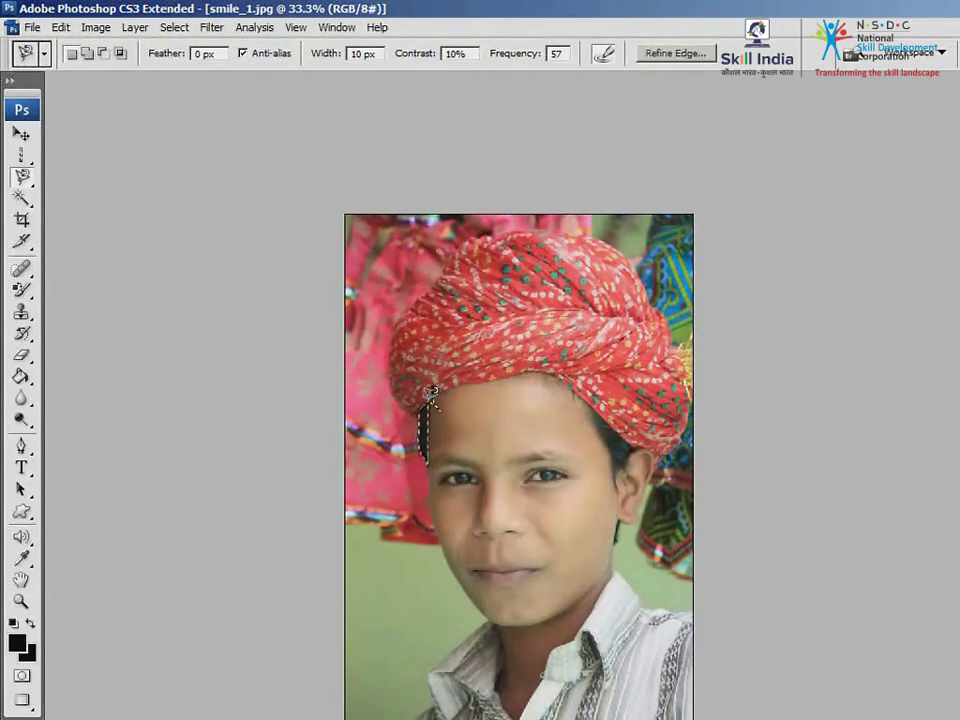
key(ctrl+d)
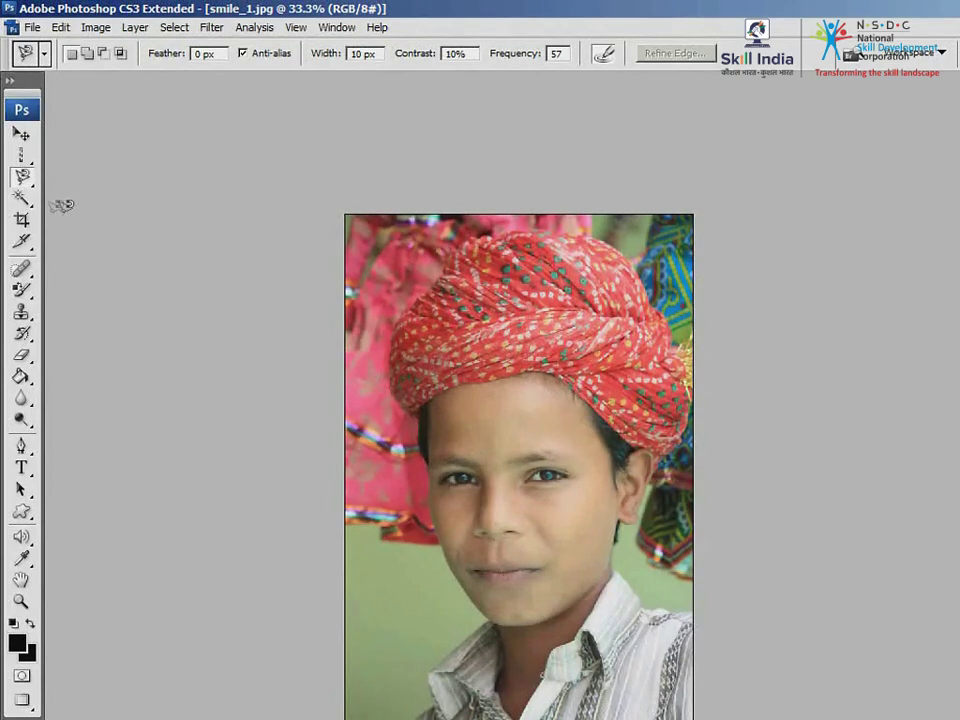
click(22, 198)
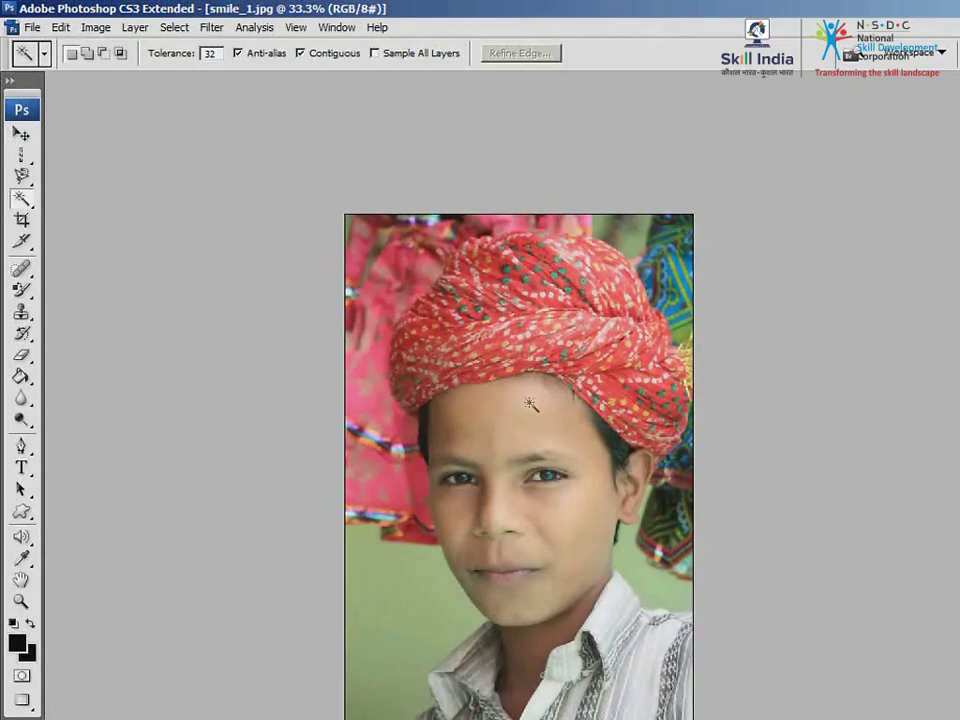
Step: Magic-wand select the forehead skin, add more of the face, then deselect
click(529, 402)
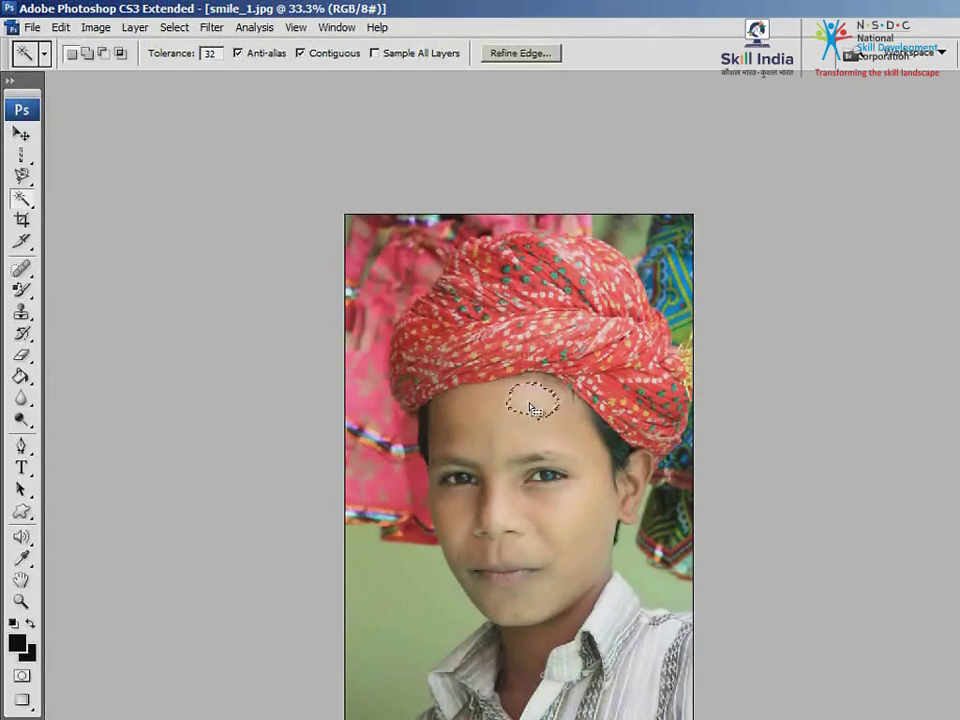
click(494, 441)
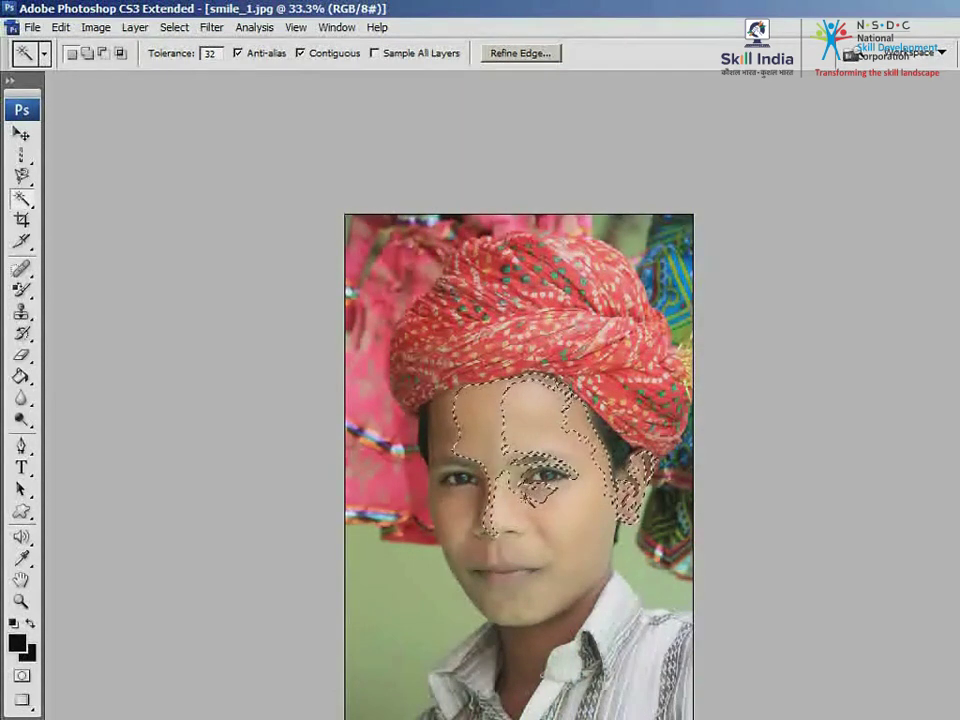
key(ctrl+d)
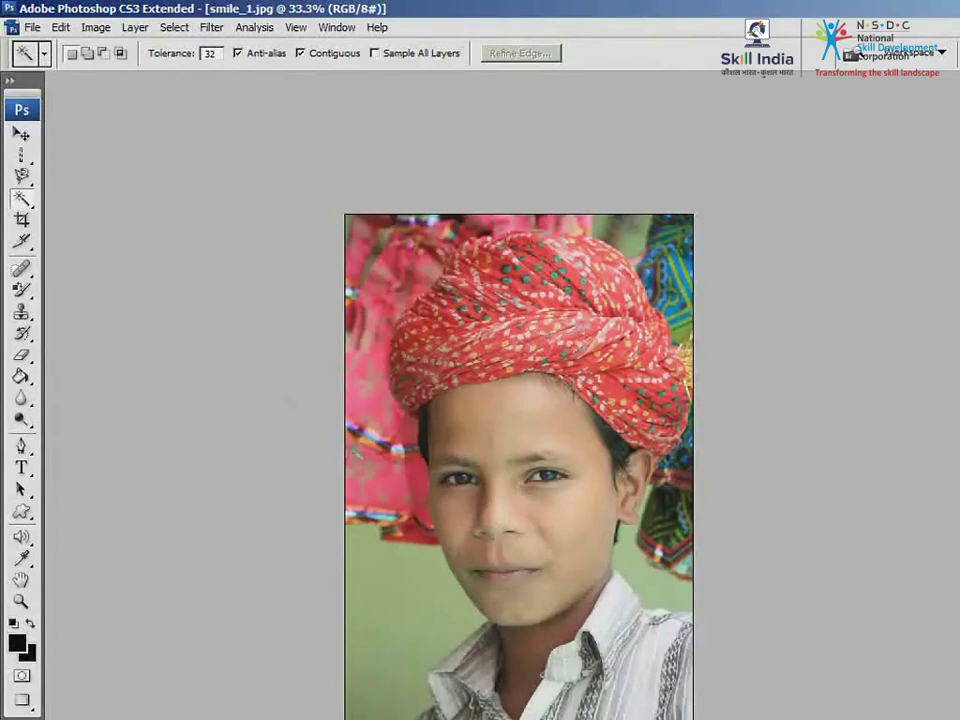
right_click(34, 207)
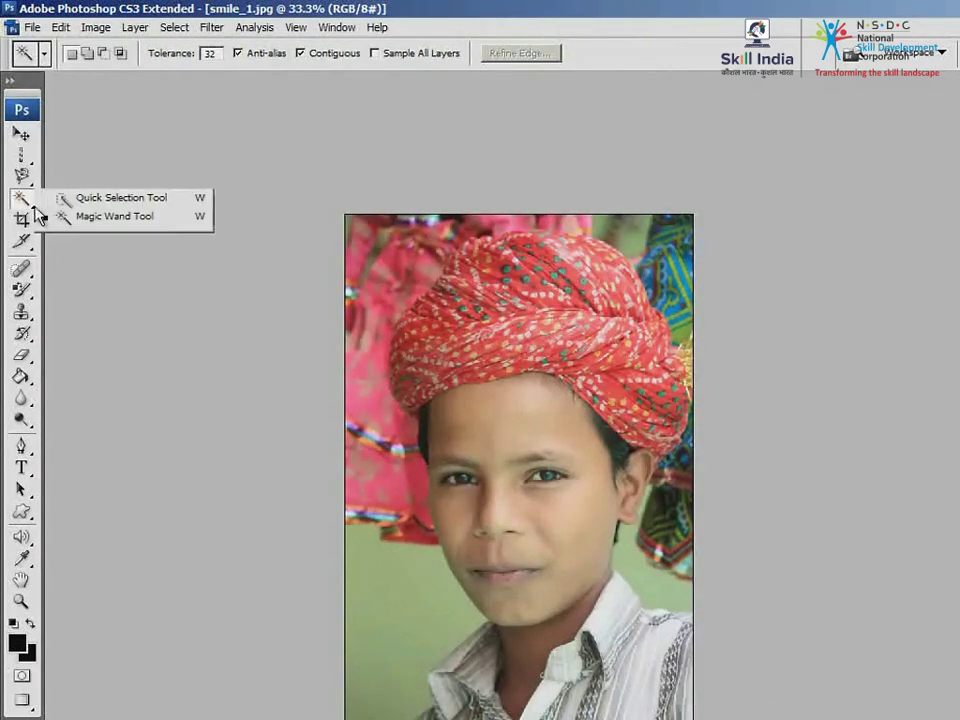
Step: Switch to the Quick Selection Tool and enlarge its brush diameter to 90 px
click(181, 198)
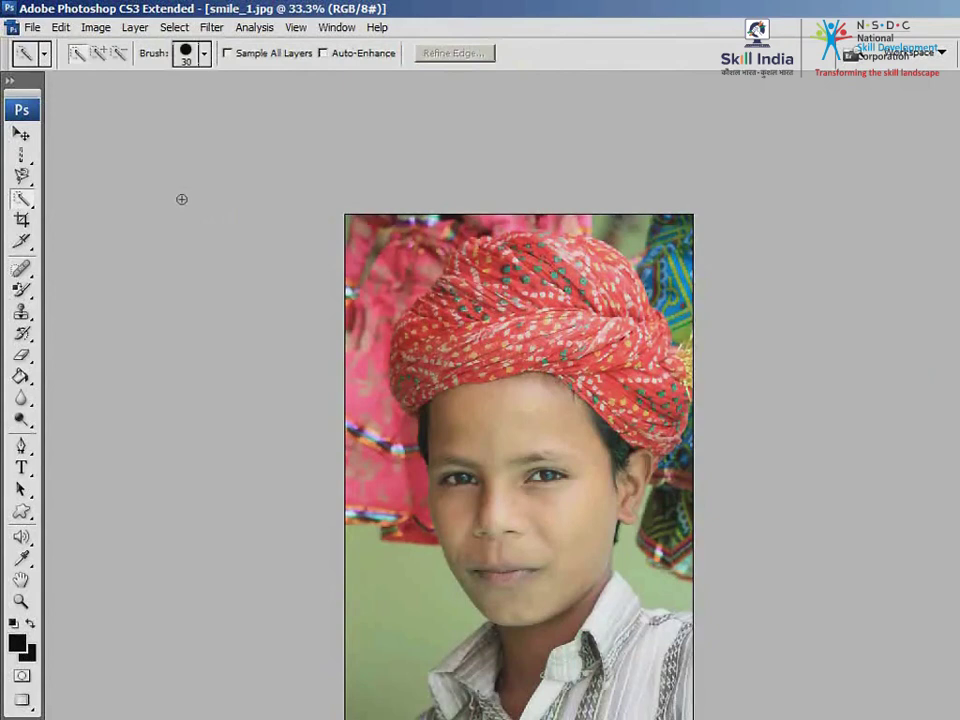
click(495, 429)
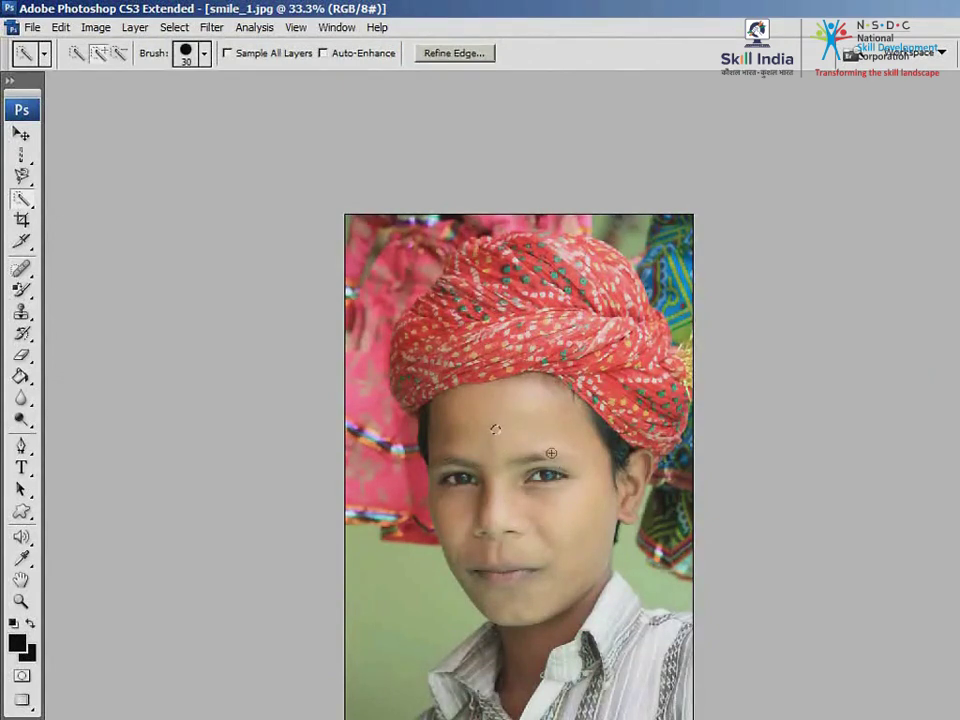
key(ctrl+d)
click(204, 60)
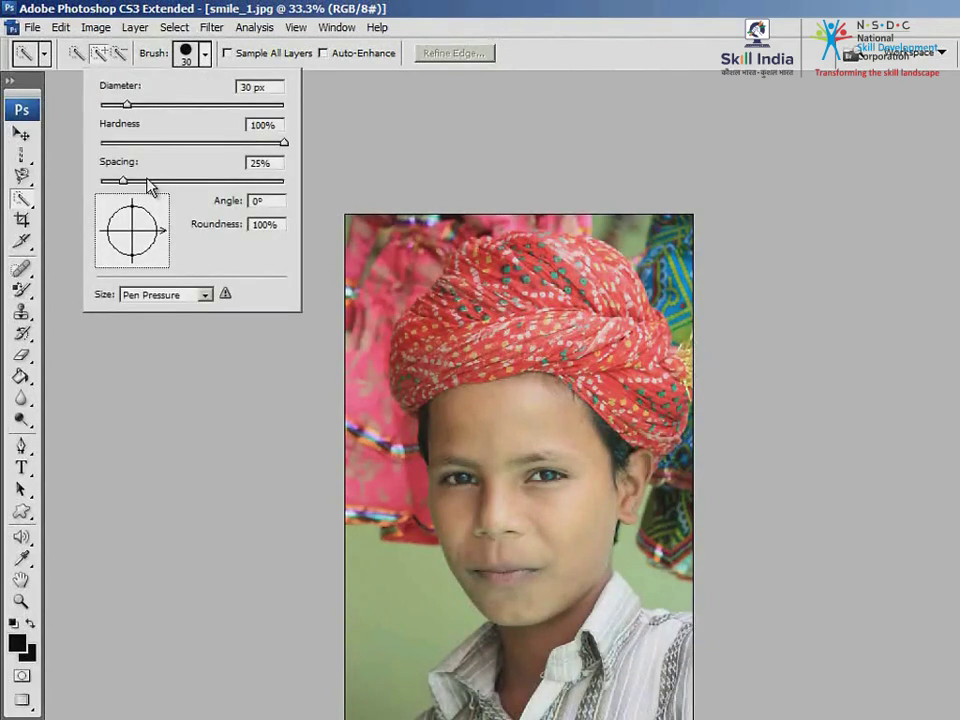
drag(127, 104, 182, 104)
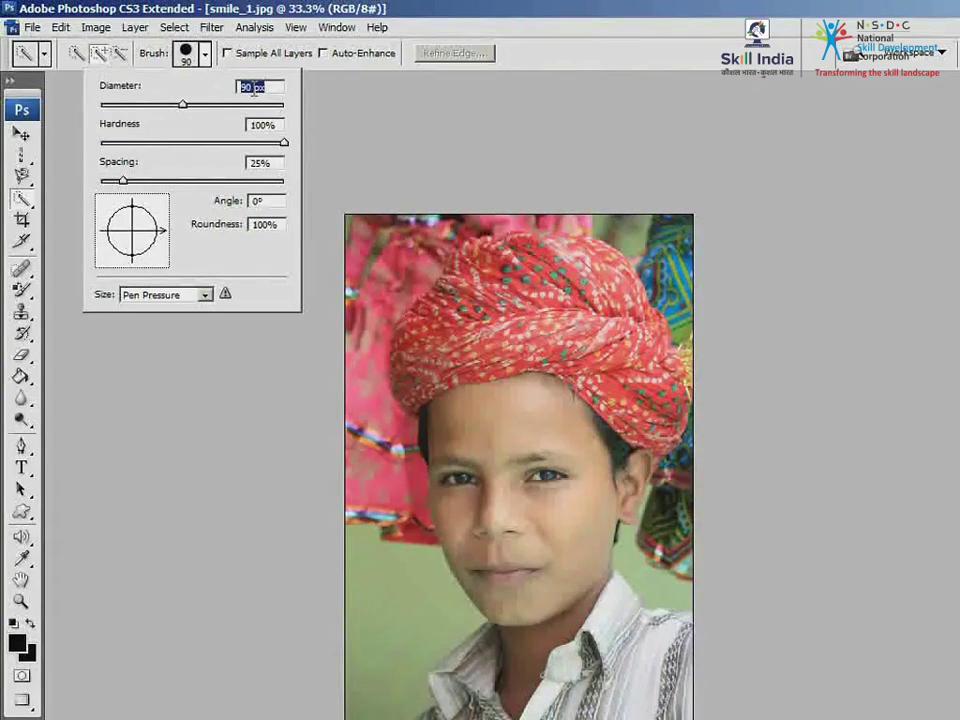
click(186, 58)
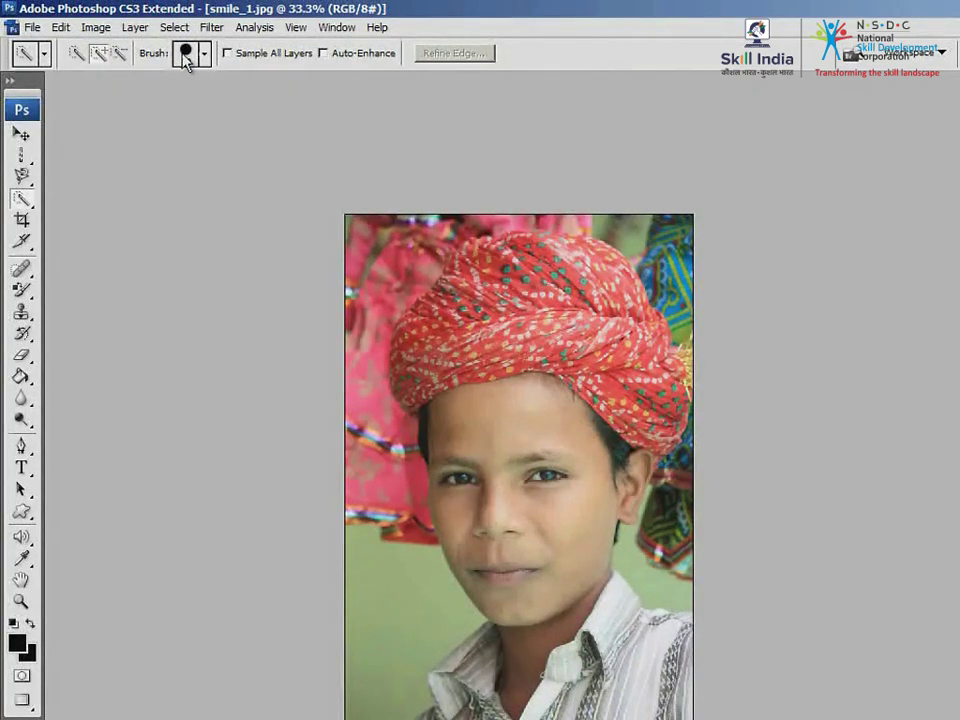
Step: Paint a quick selection over the face, subtract the neck and collar, then deselect
click(495, 428)
drag(570, 514, 566, 592)
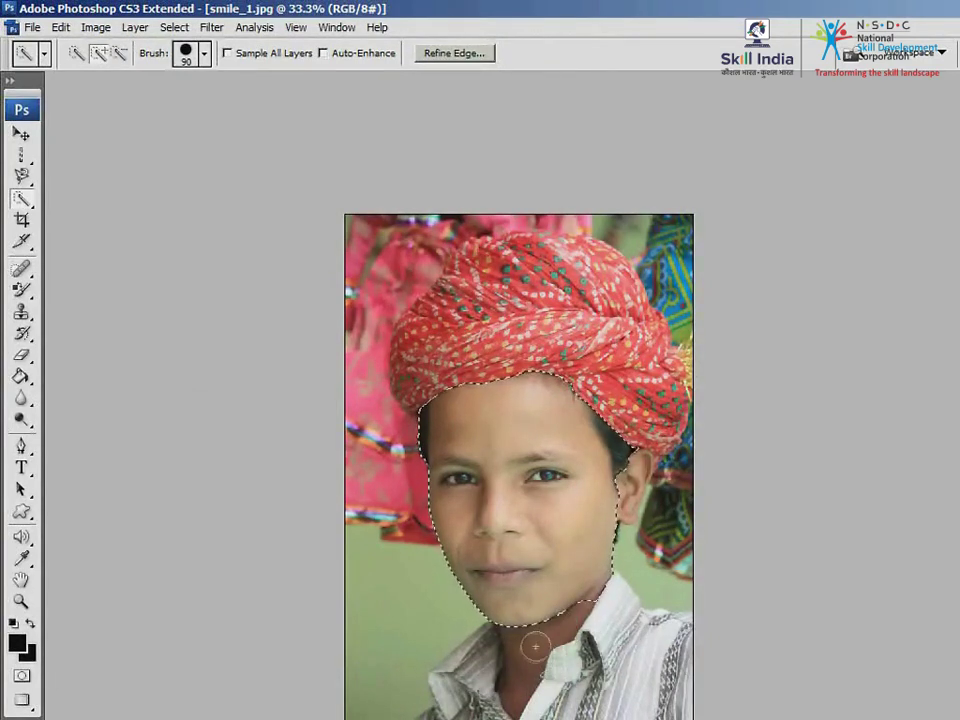
click(529, 650)
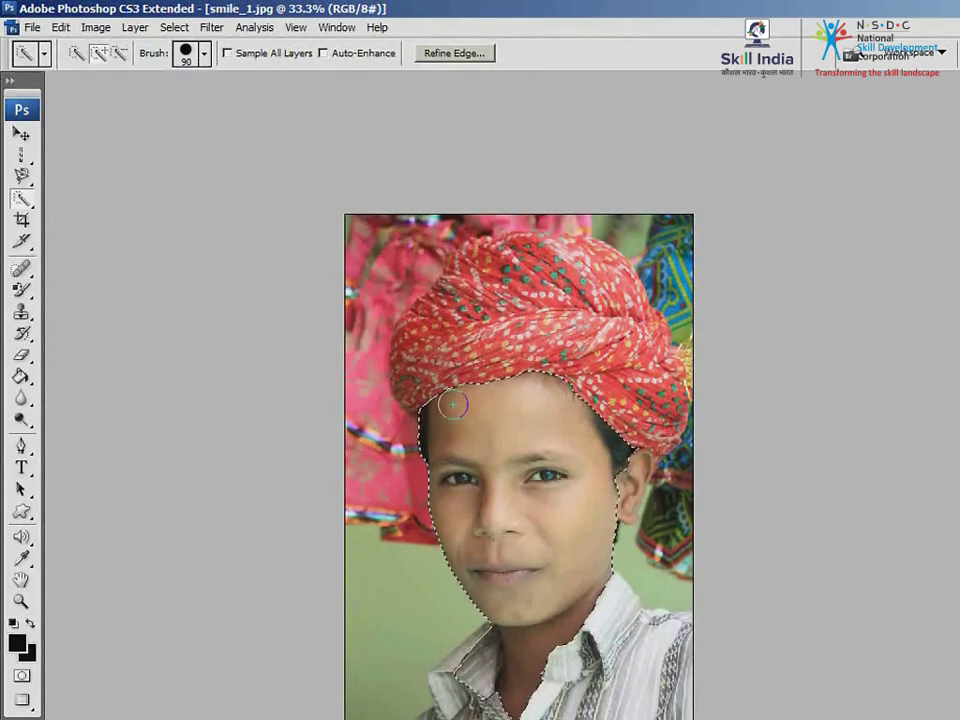
click(122, 57)
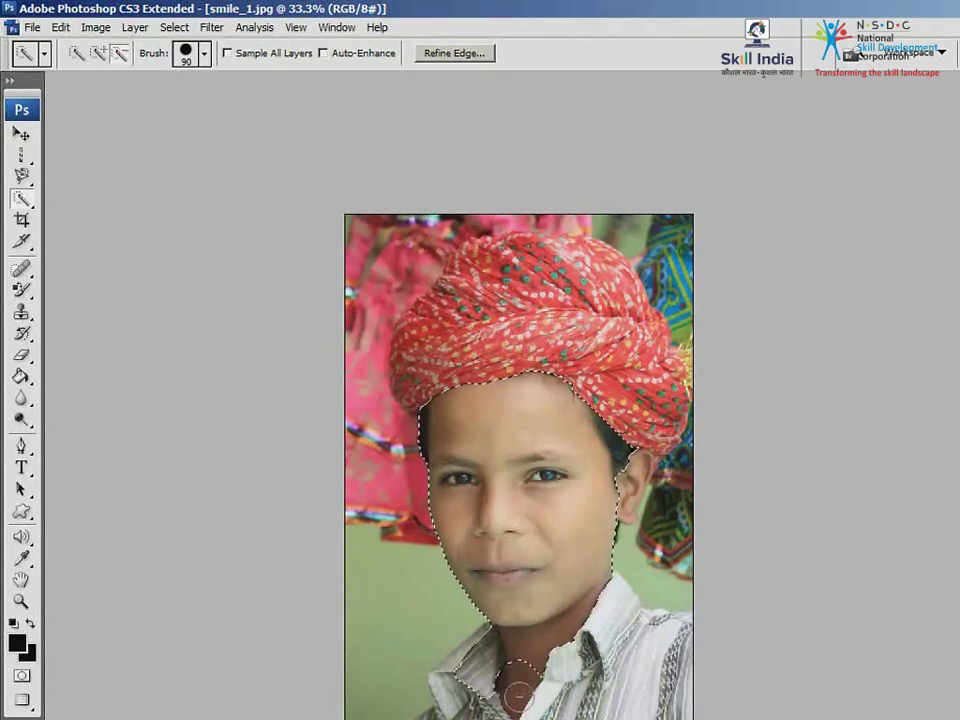
mouse_move(510, 680)
mouse_down()
mouse_move(522, 648)
mouse_move(555, 628)
mouse_move(535, 664)
mouse_up()
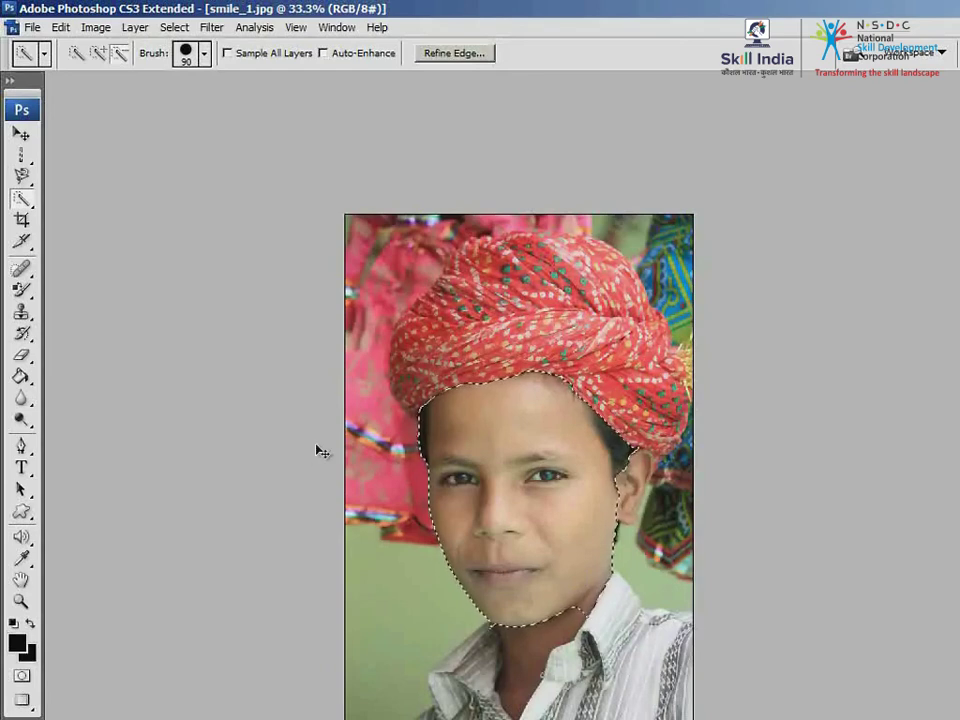
key(ctrl+d)
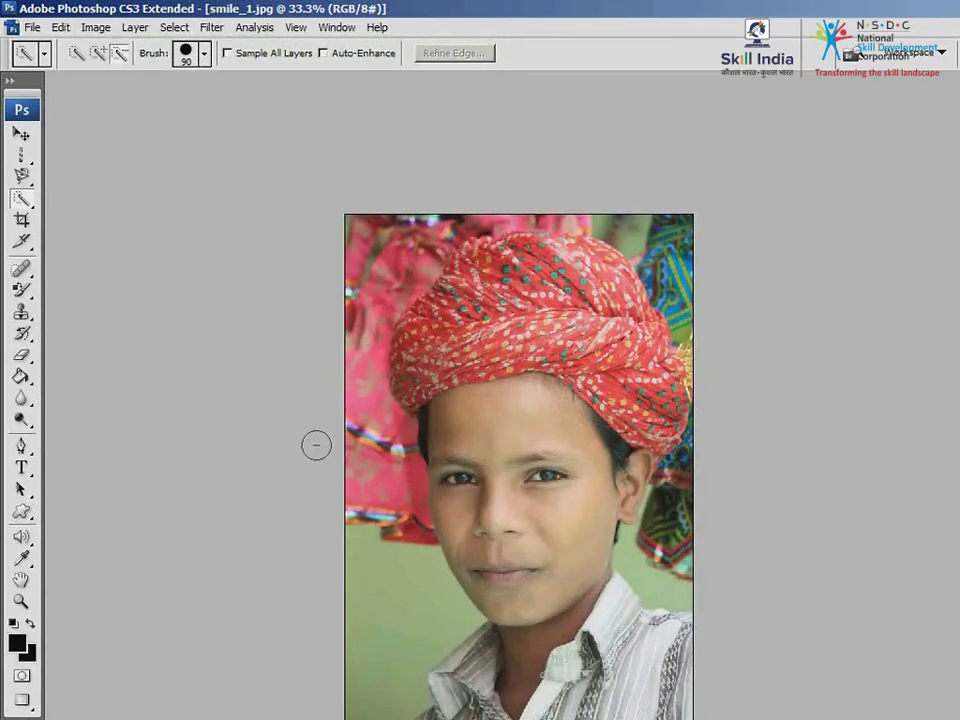